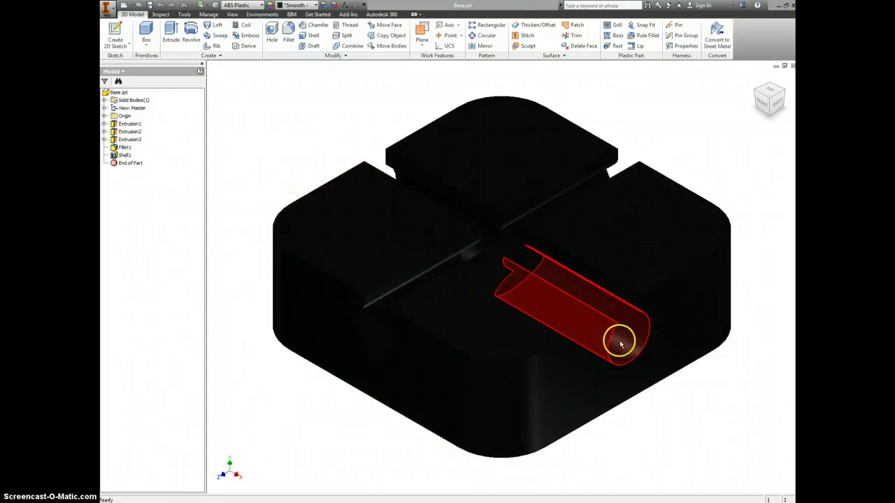
- Create a new part and start a 2D sketch on the front plane
click(129, 5)
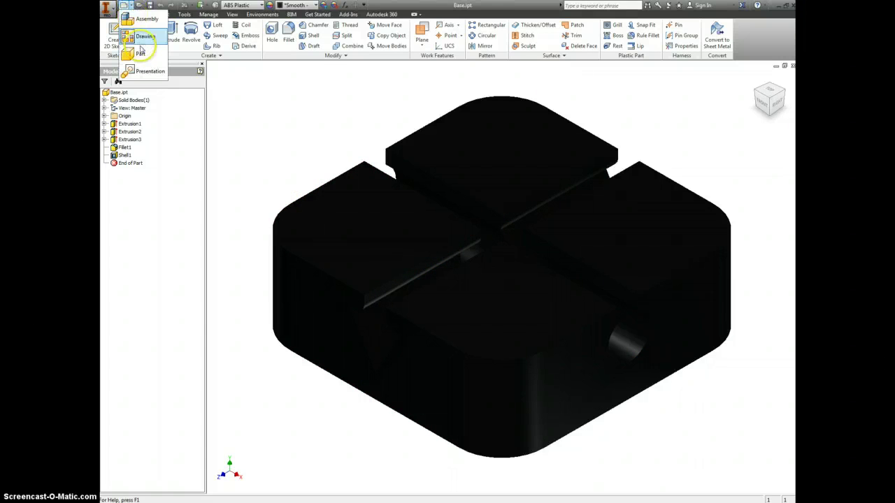
click(141, 56)
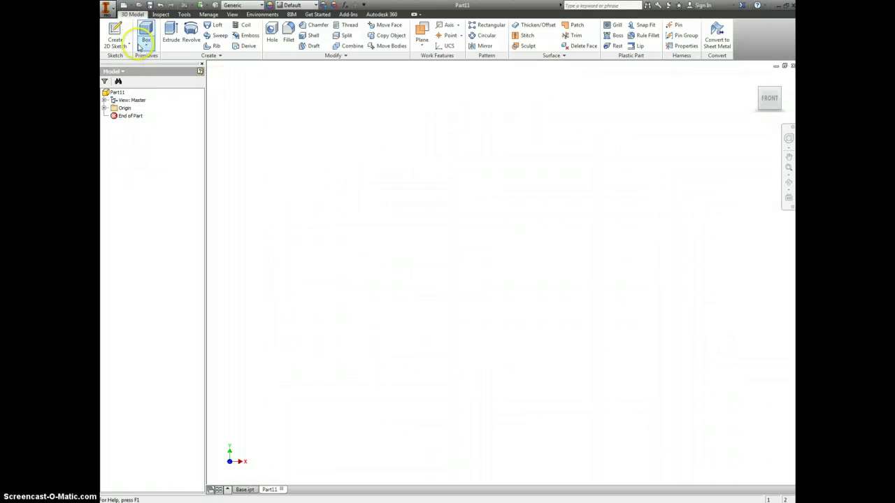
click(116, 31)
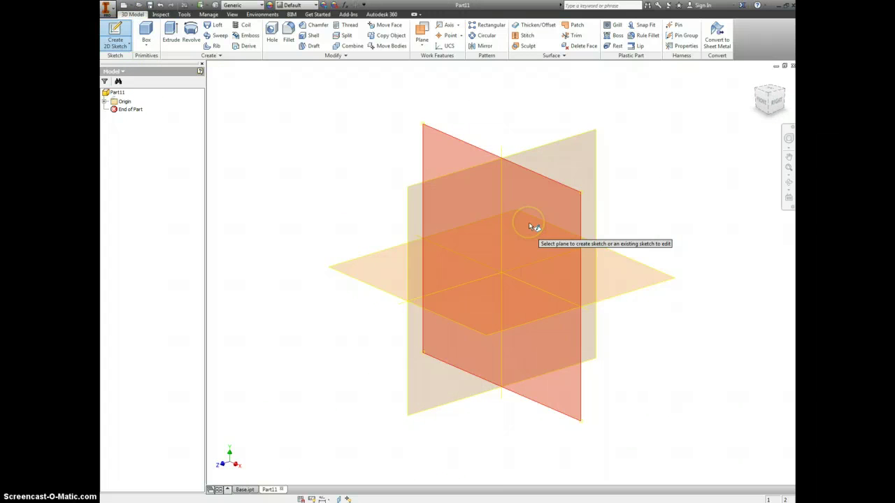
click(529, 221)
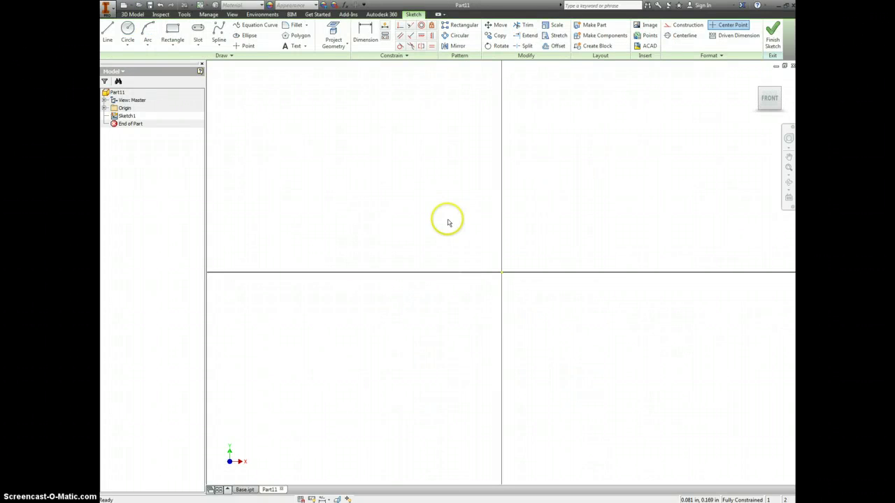
- Draw a .500 diameter circle centred on the sketch origin
right_click(449, 222)
click(413, 206)
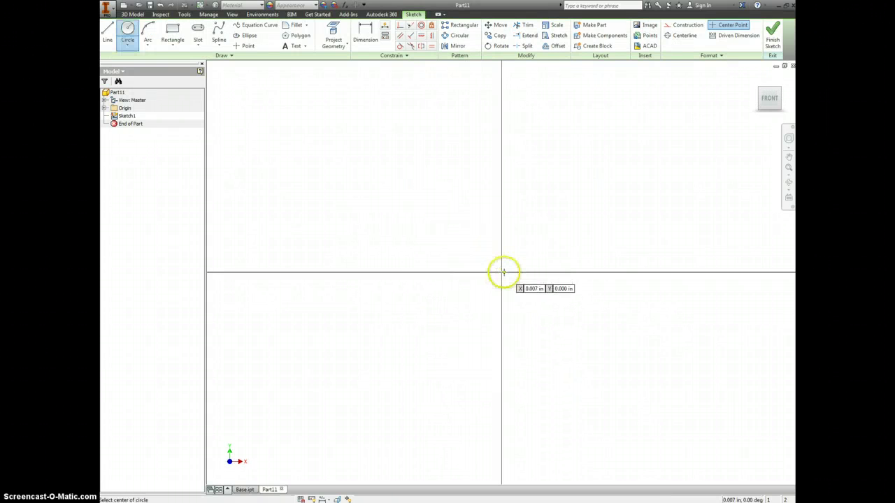
click(501, 272)
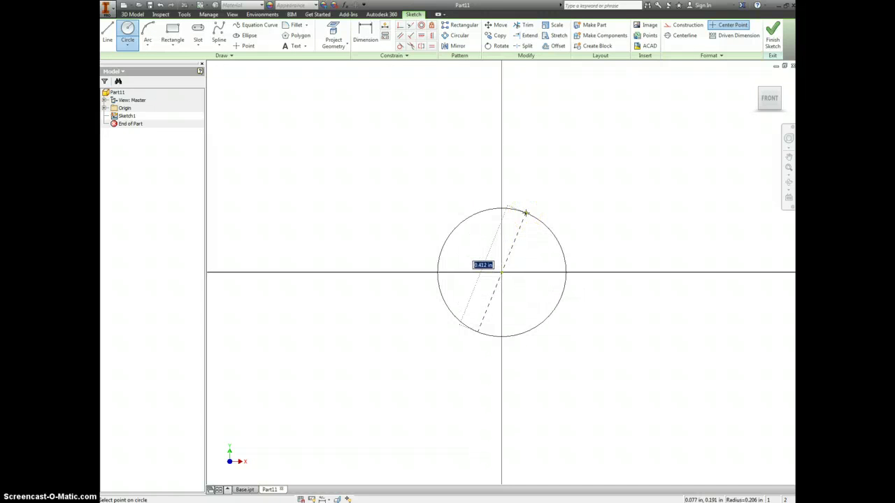
text(.500)
key(Return)
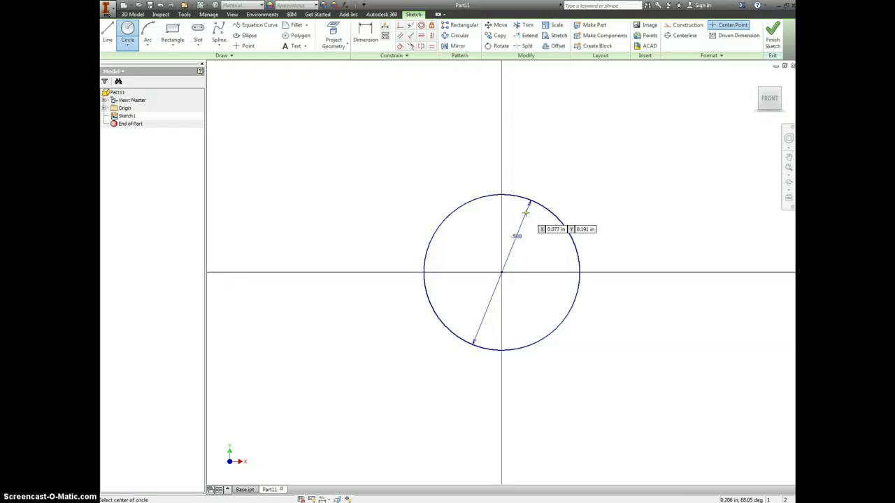
- Draw a rectangle over the circle, align it vertically with the origin, and dimension its height to .500
click(173, 32)
click(471, 118)
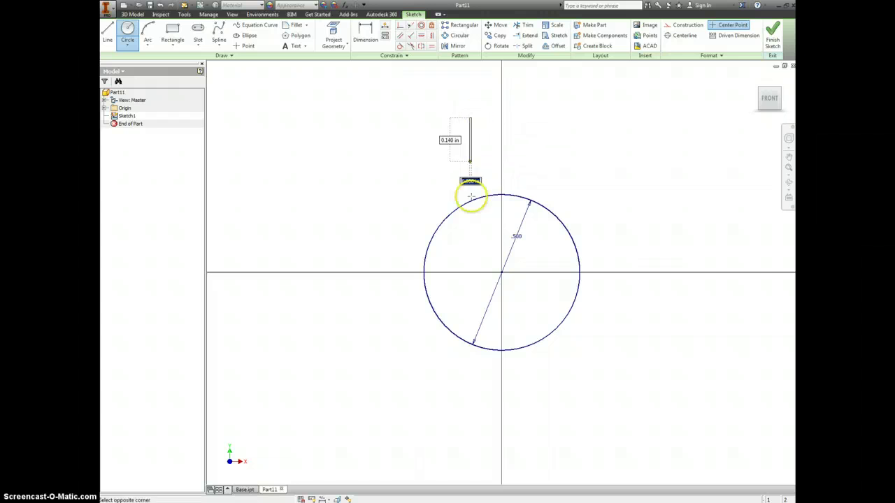
click(532, 228)
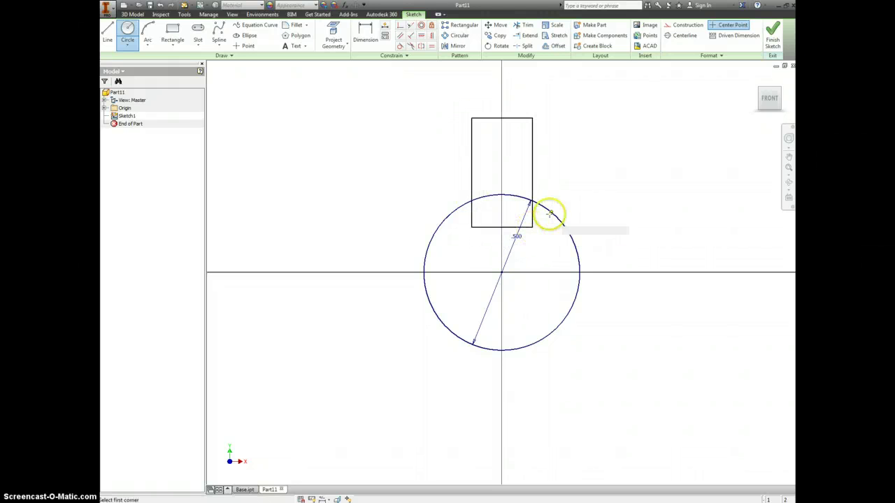
click(433, 36)
click(502, 118)
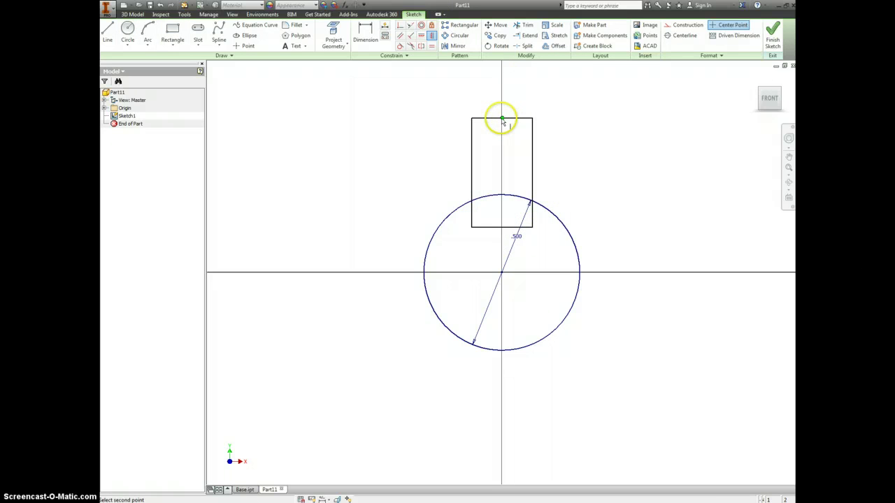
click(500, 272)
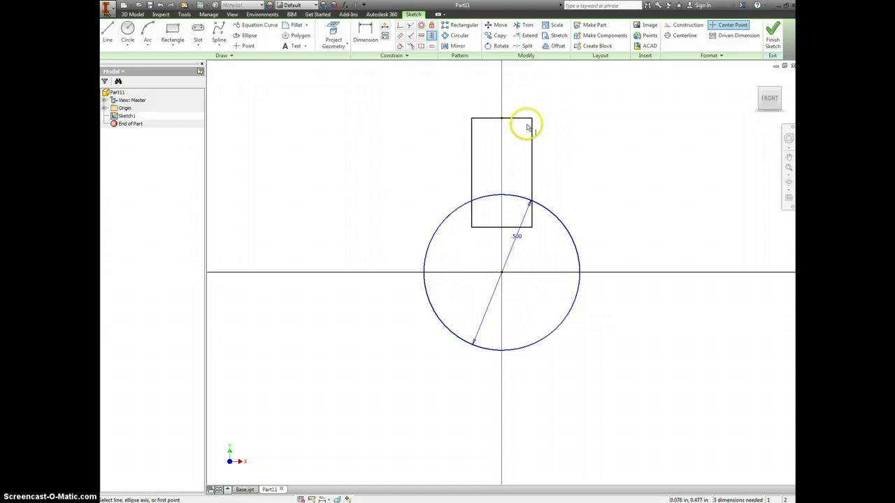
key(d)
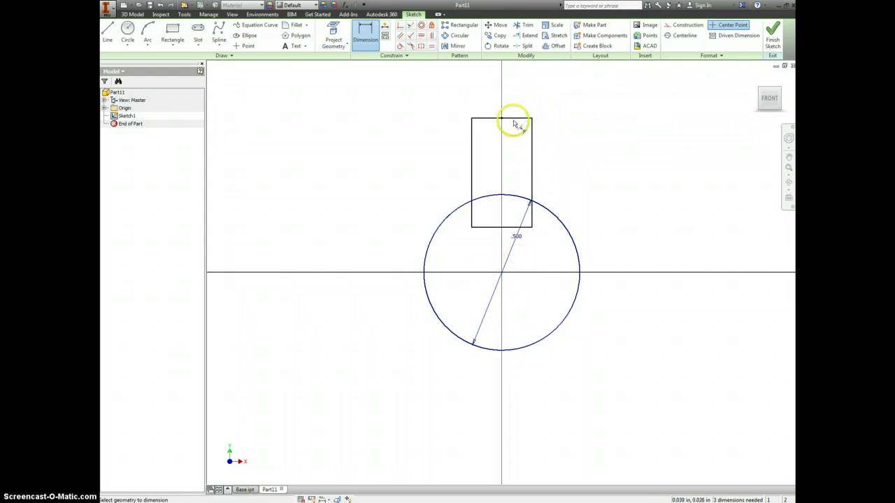
click(540, 132)
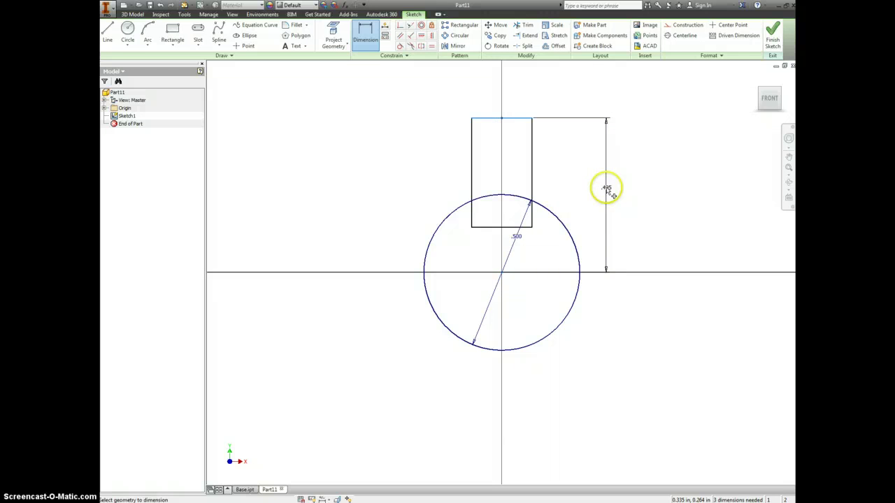
click(607, 191)
text(.5)
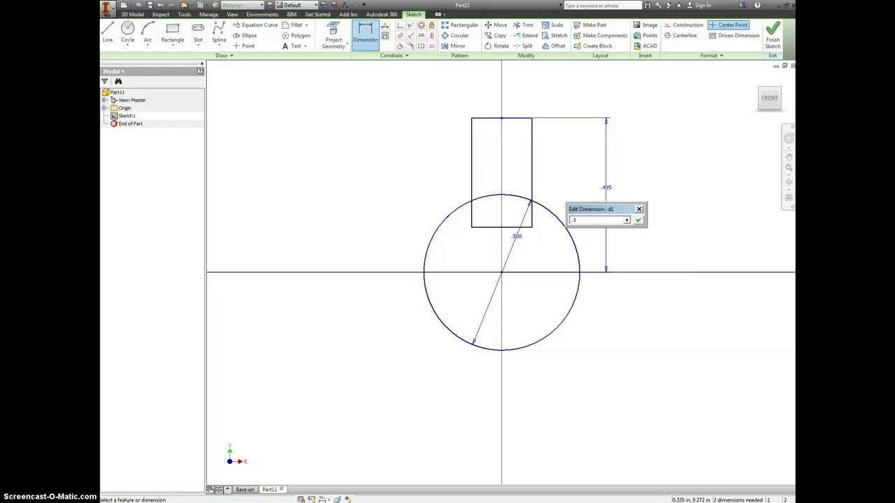
key(Return)
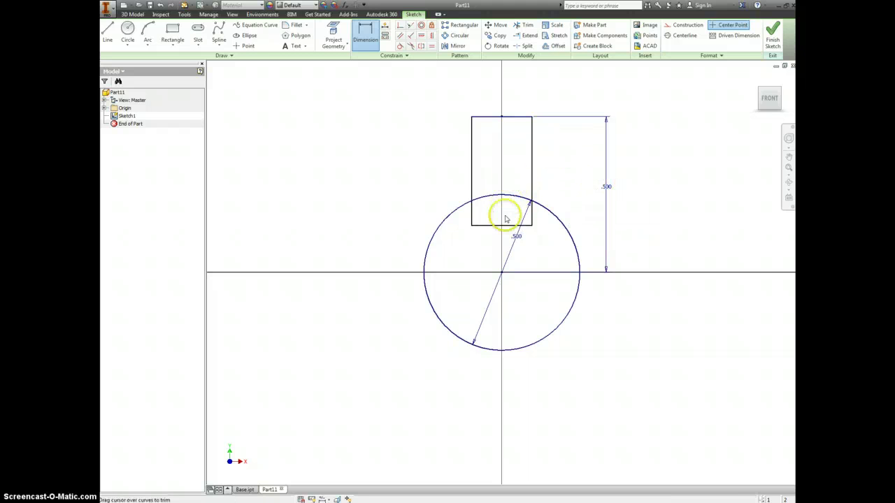
- Trim the rectangle's bottom, stem sides and inner arc into one keyhole outline
key(x)
click(504, 224)
click(508, 197)
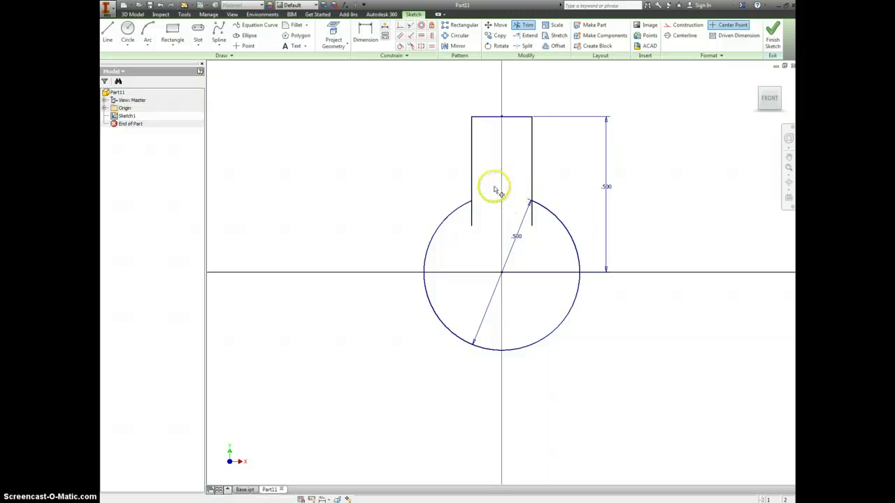
click(472, 217)
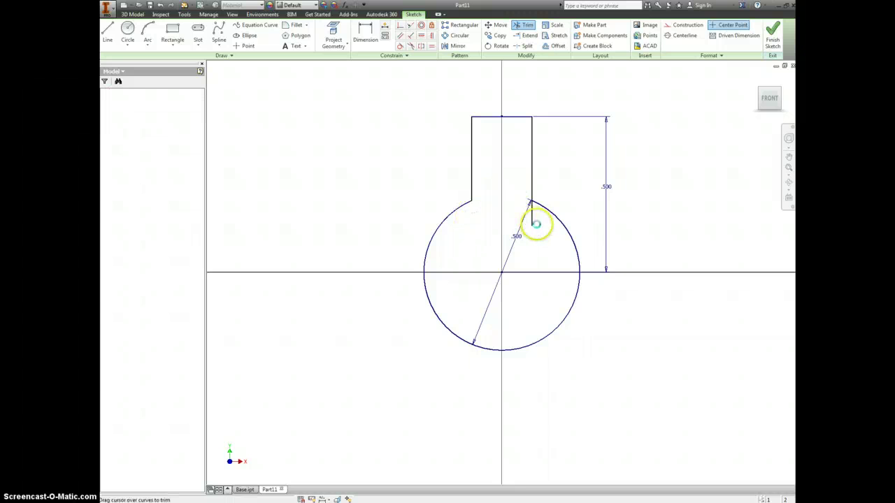
click(531, 216)
- Dimension the stem width to .250
key(d)
click(496, 116)
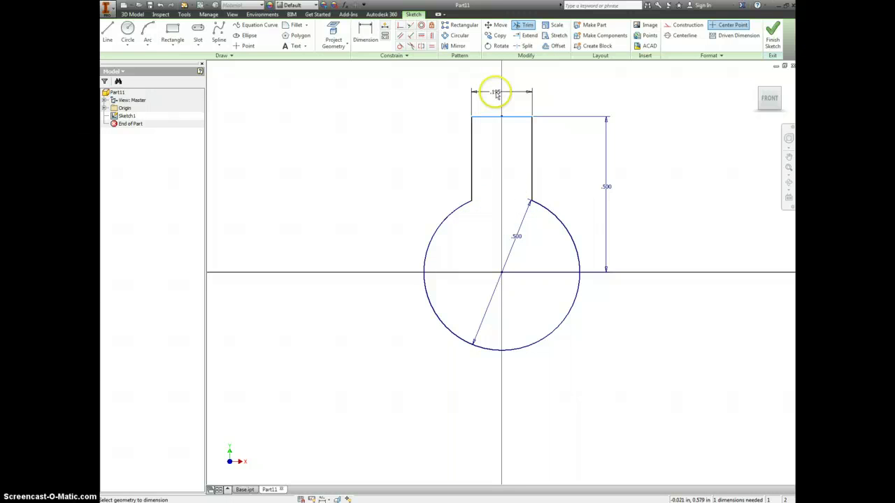
click(496, 93)
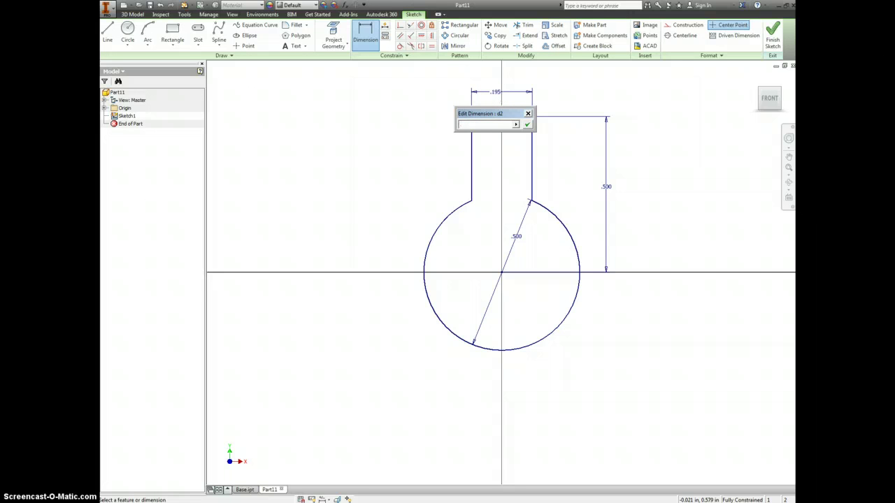
text(.25)
key(Return)
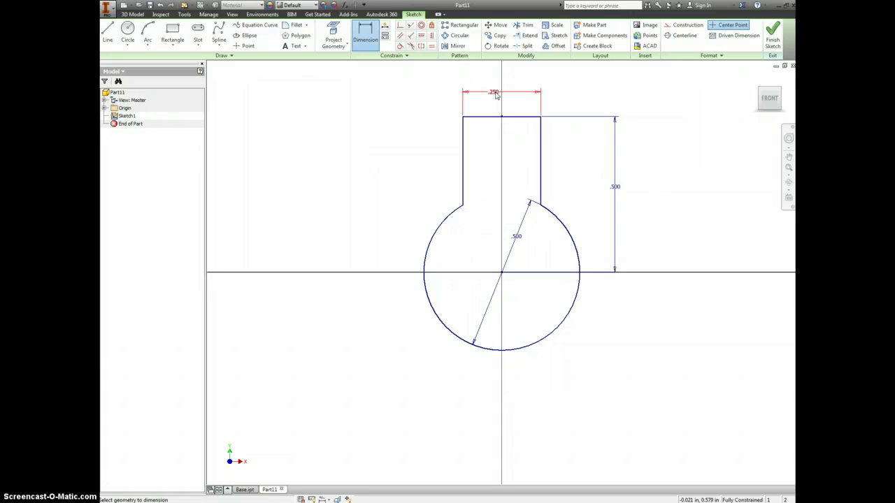
- Extrude the keyhole profile .5 deep into a solid
drag(496, 96, 495, 104)
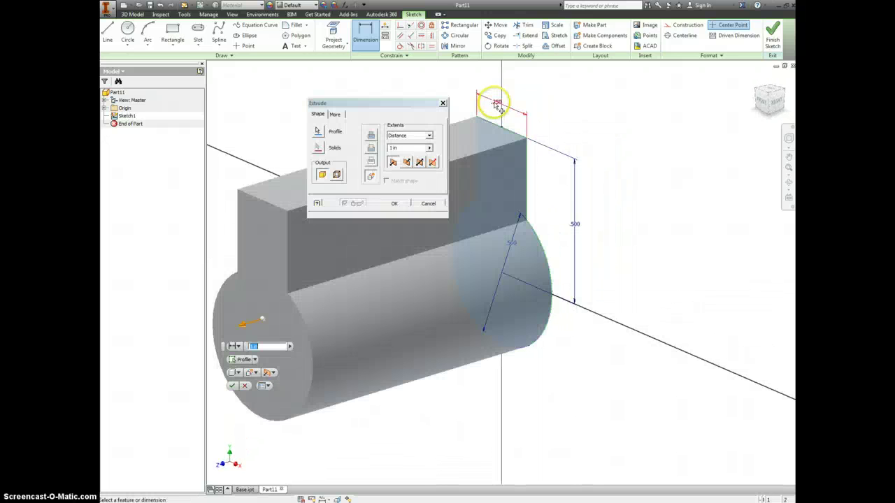
click(501, 189)
text(.5)
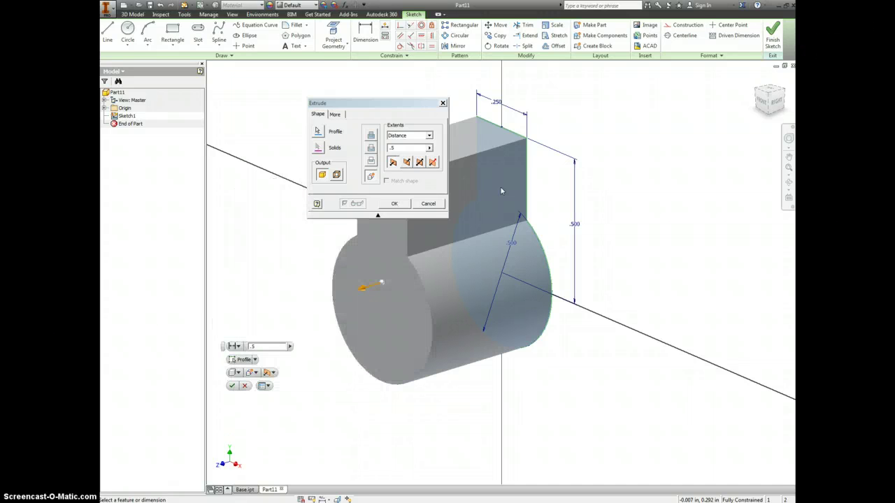
key(Return)
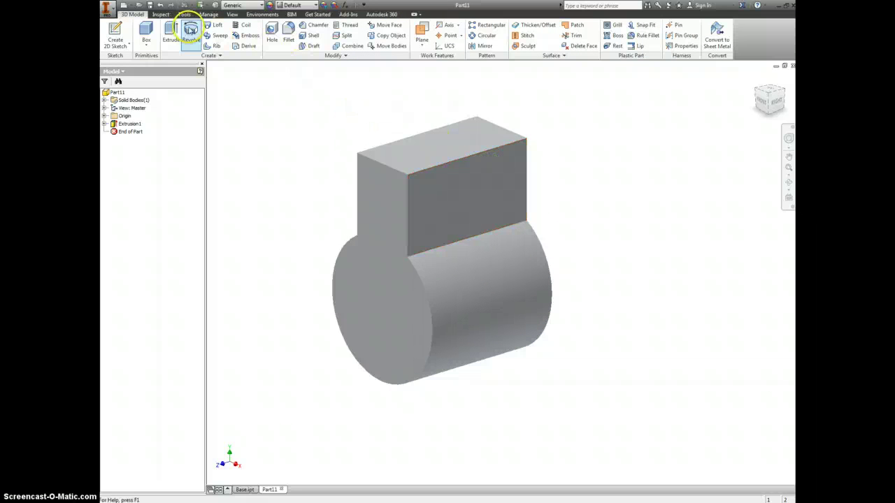
- Dismiss the revolve warning and start a .03125 radius fillet
click(190, 32)
click(486, 131)
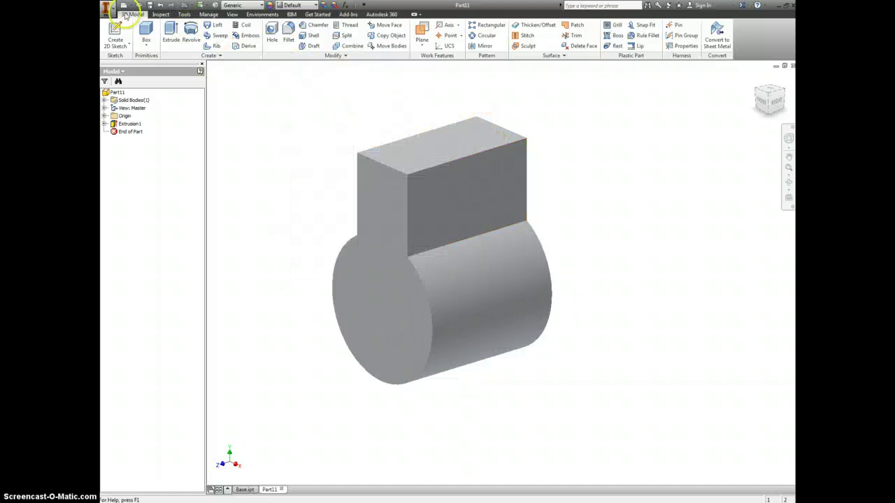
click(288, 32)
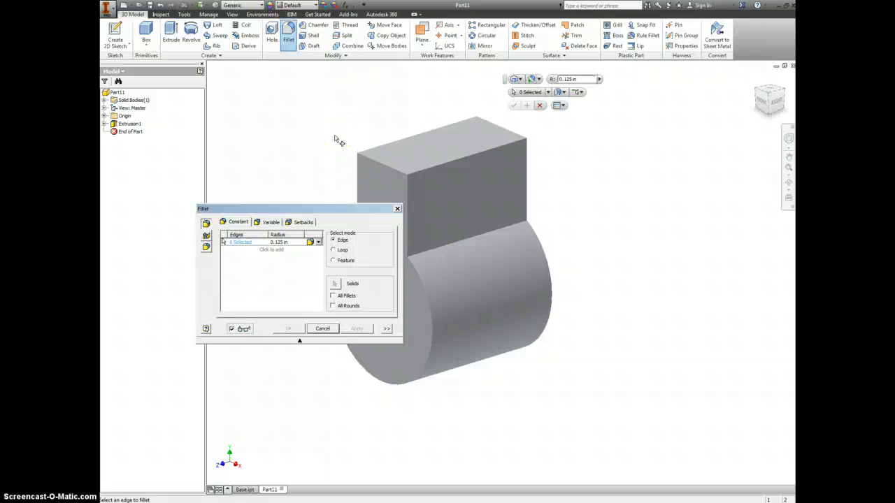
click(280, 241)
text(.03125)
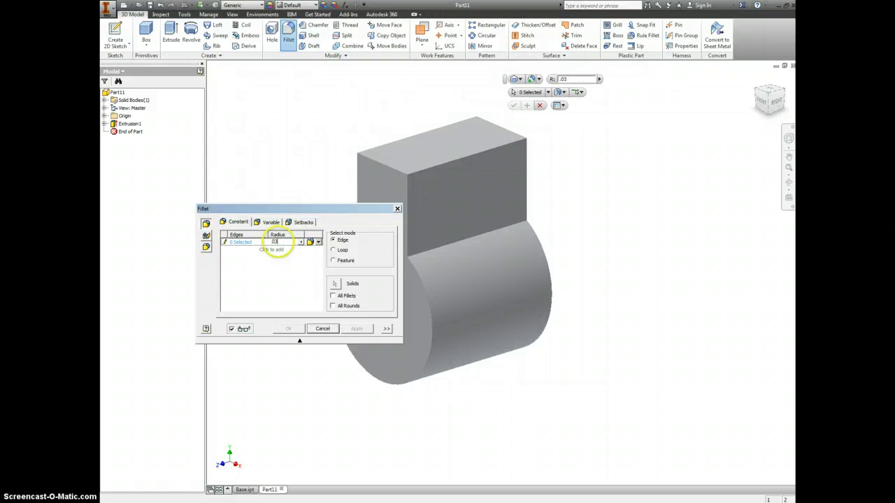
- Add the block's top, vertical and curved edges to the fillet and apply Fillet1
click(419, 175)
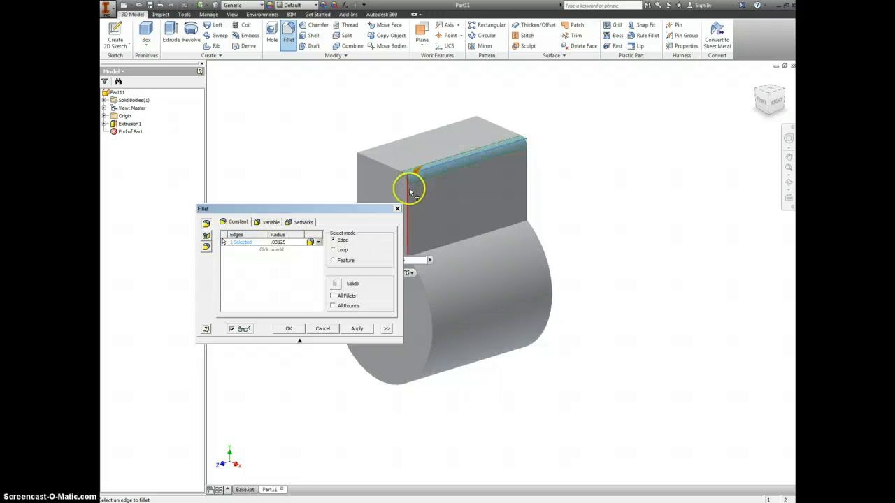
click(407, 195)
click(424, 279)
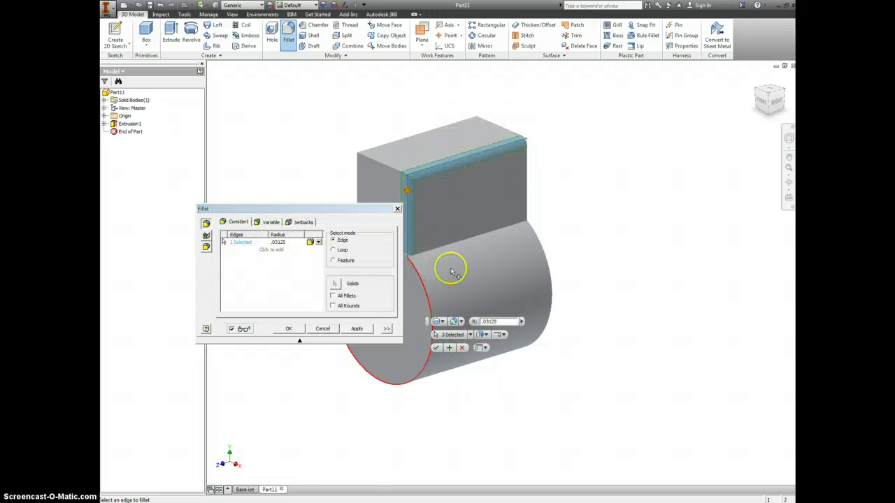
click(539, 244)
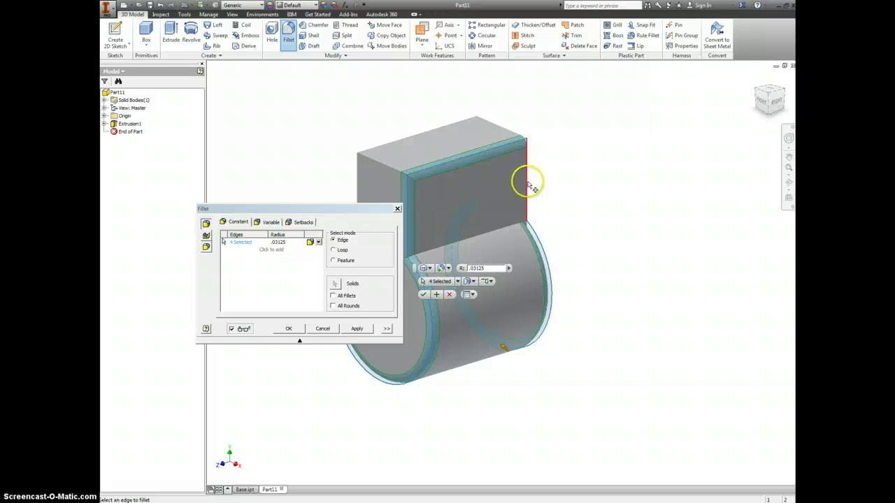
click(529, 181)
click(478, 129)
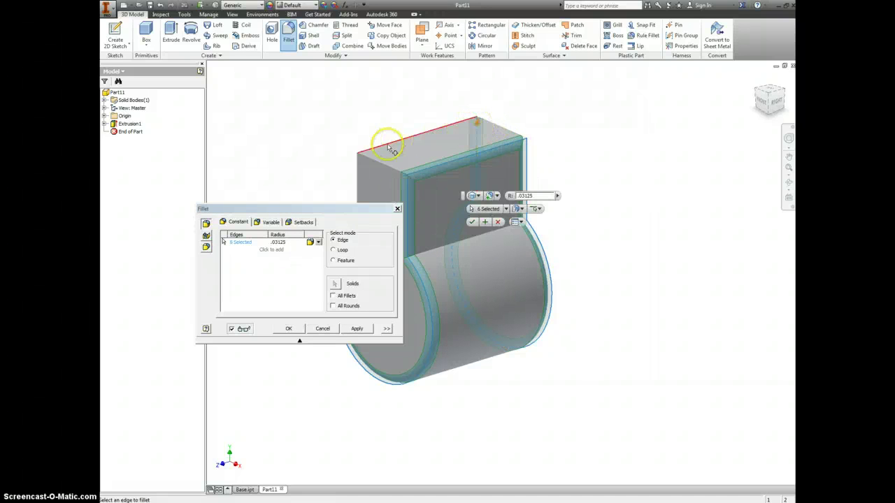
click(357, 166)
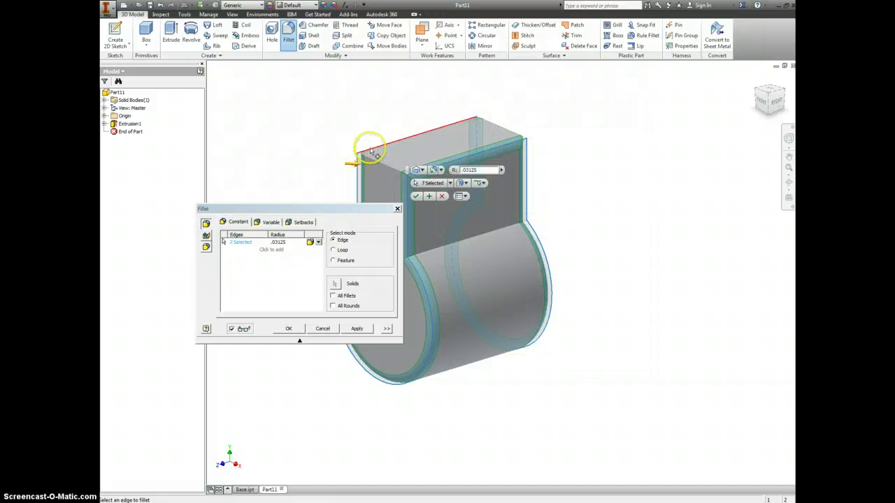
click(372, 151)
click(370, 150)
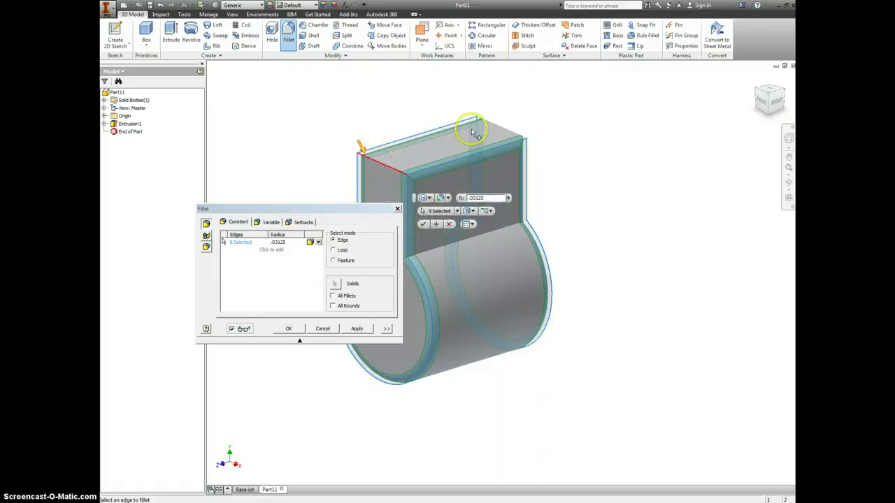
click(504, 132)
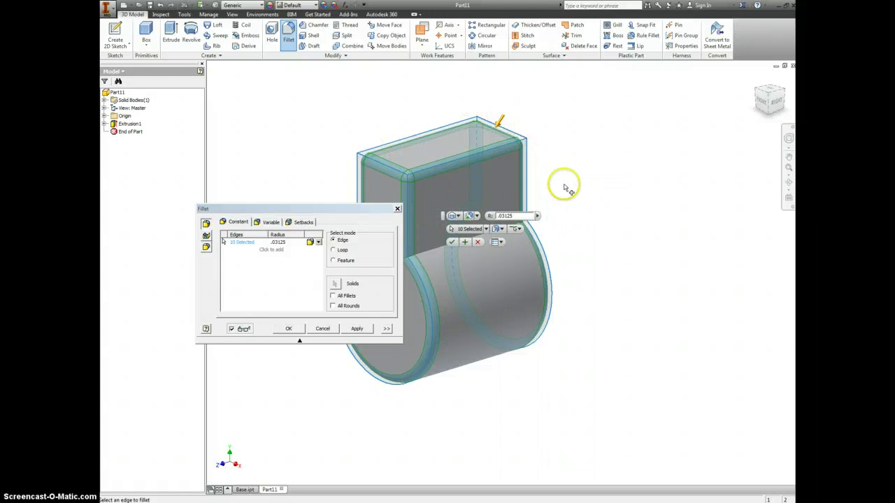
middle_drag(607, 184, 632, 184)
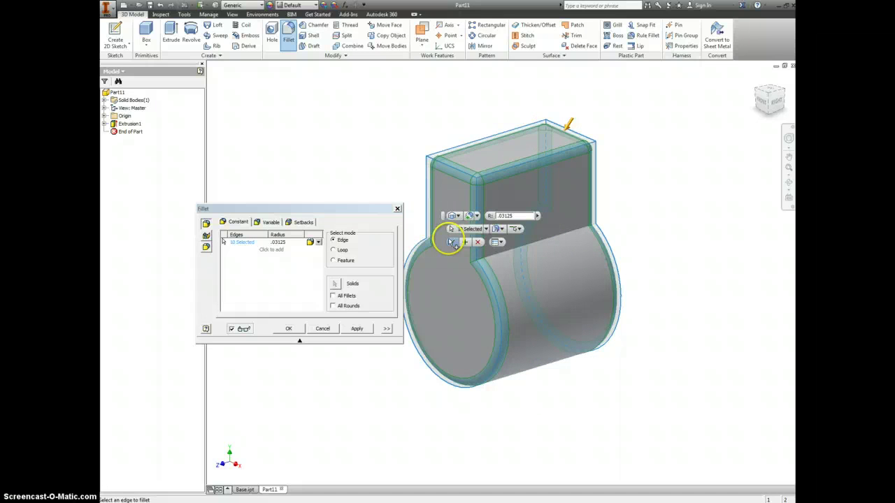
click(452, 242)
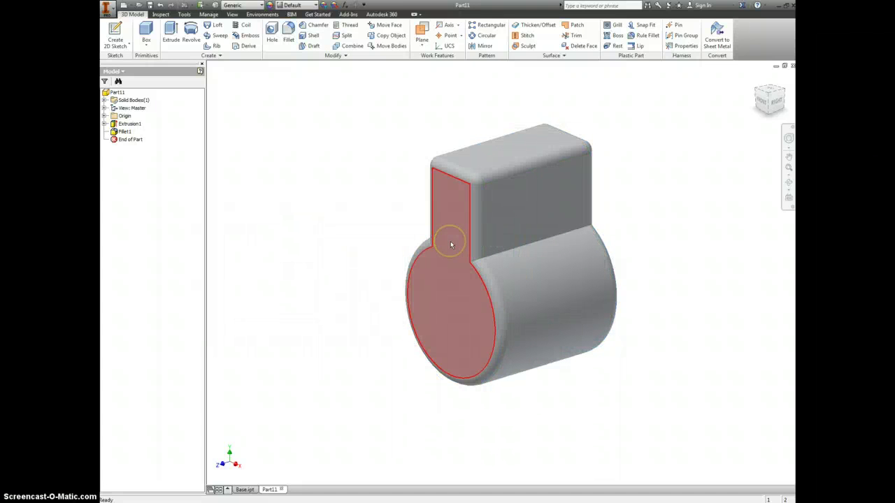
- Sketch a point at the centre of the block's top face
click(512, 159)
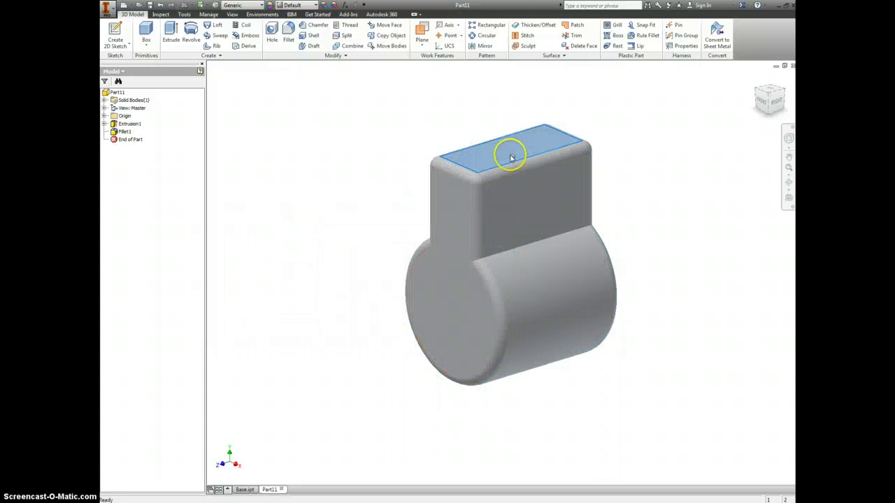
right_click(512, 158)
click(519, 184)
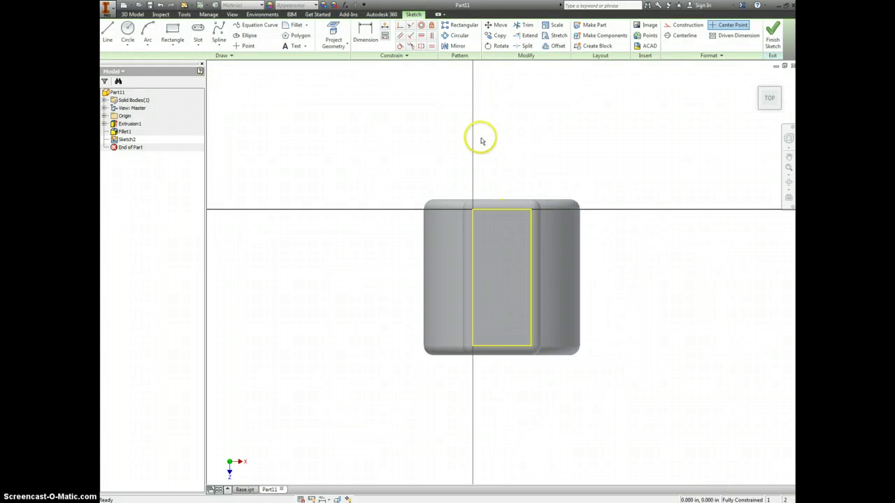
click(245, 45)
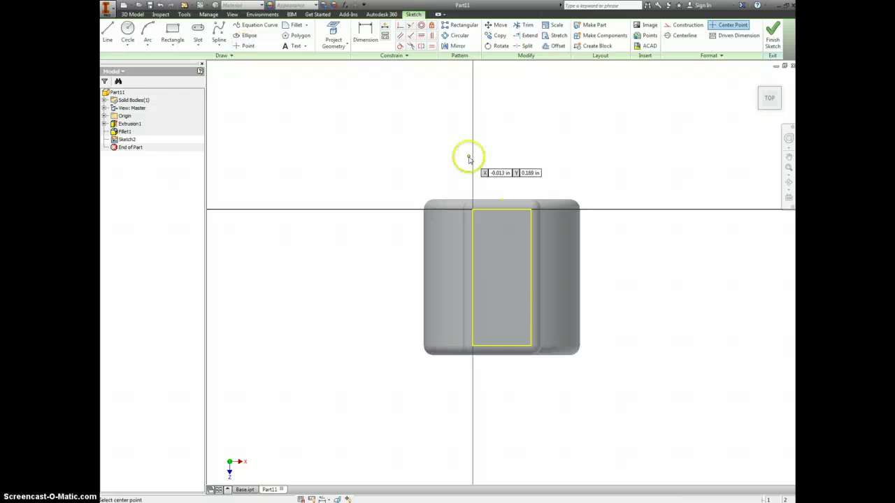
click(501, 277)
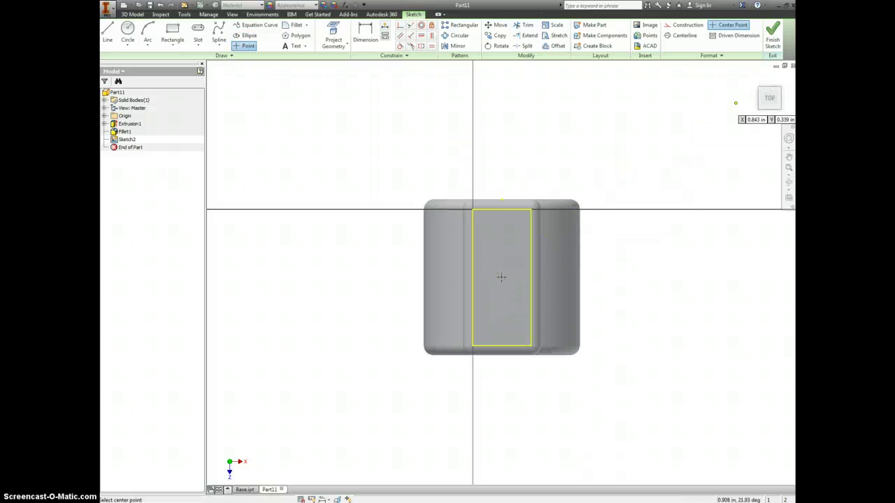
click(773, 35)
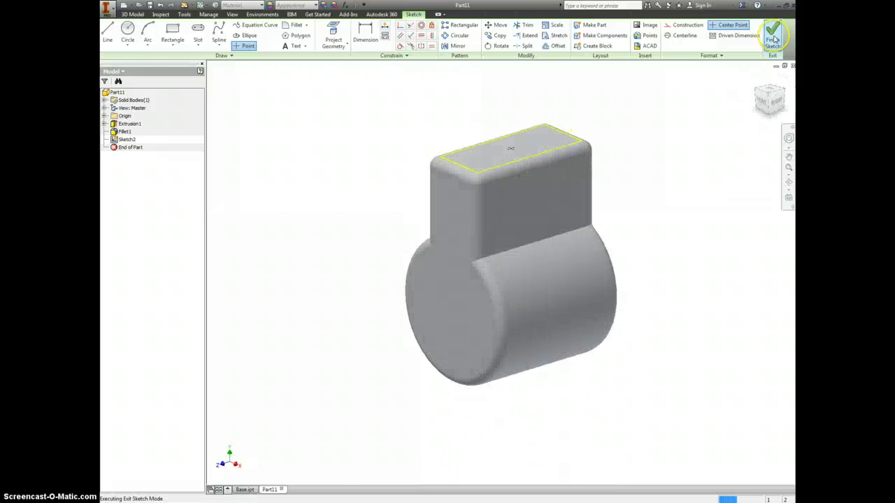
- Create a .125 diameter hole, .375 deep, at the sketch point
click(509, 155)
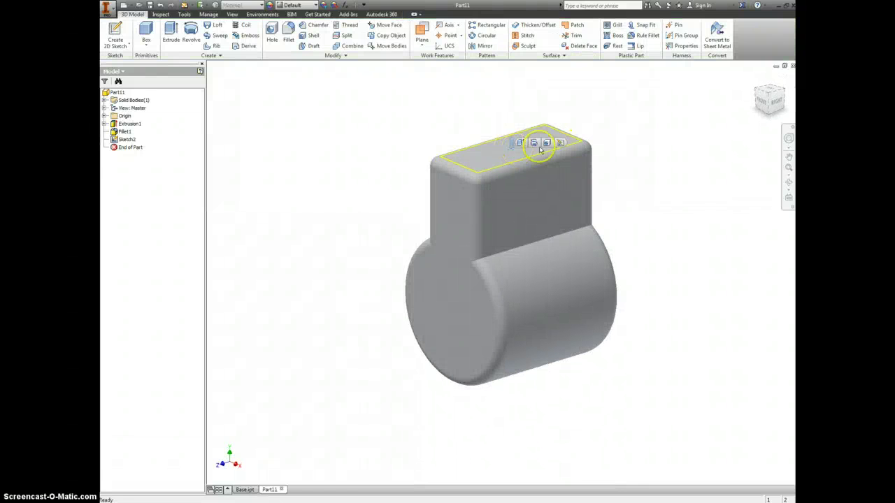
click(548, 144)
key(h)
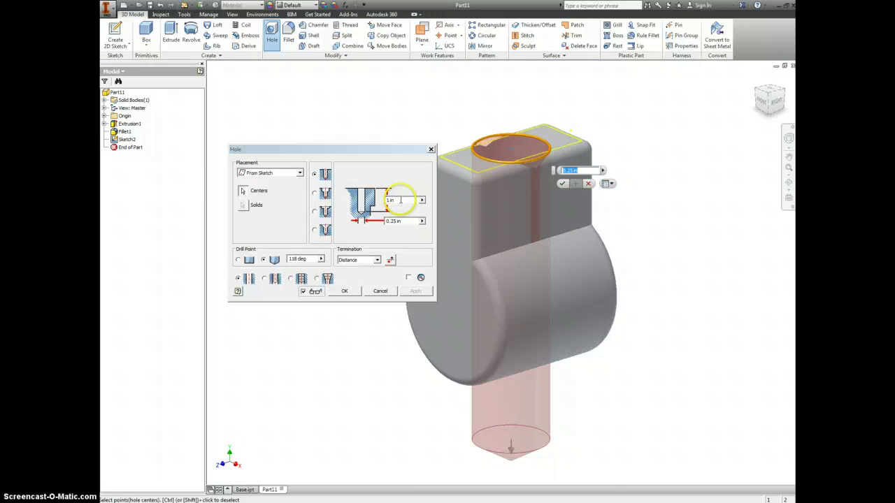
click(398, 221)
text(.125)
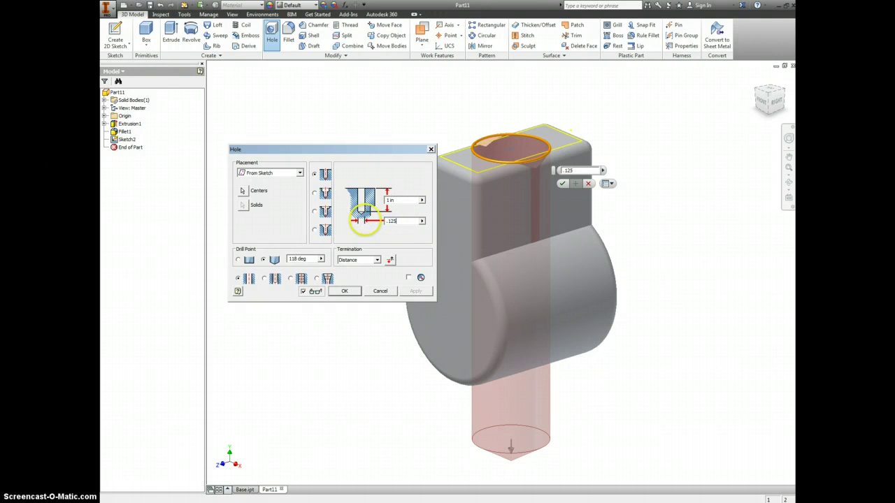
click(377, 260)
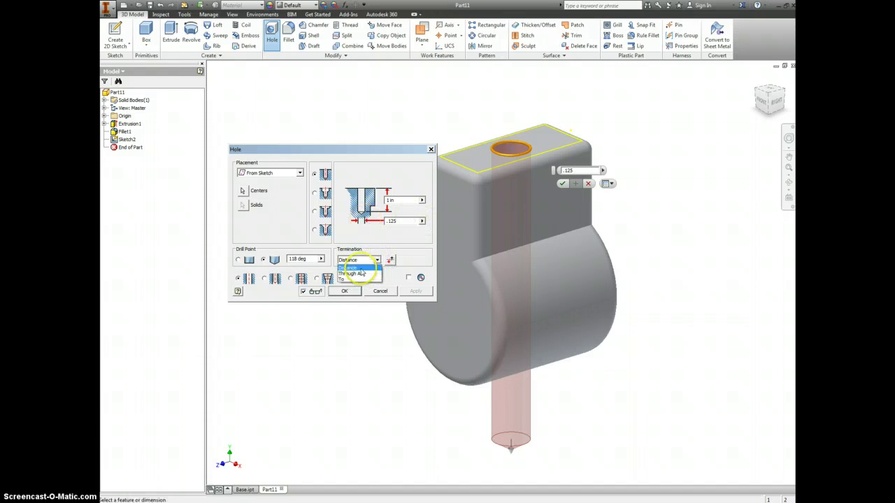
click(399, 201)
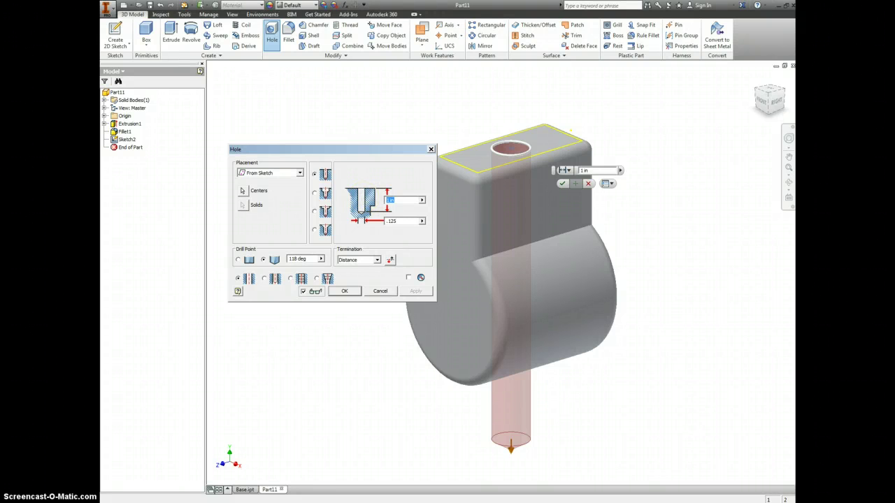
text(.375)
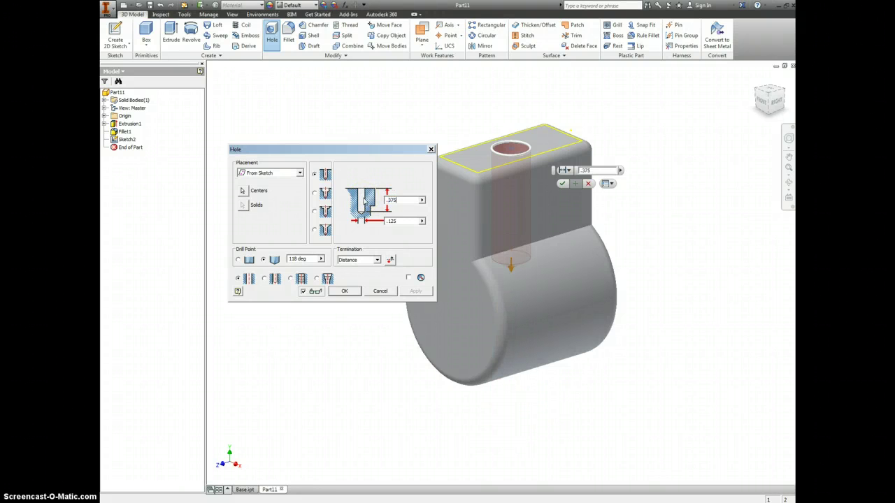
key(Return)
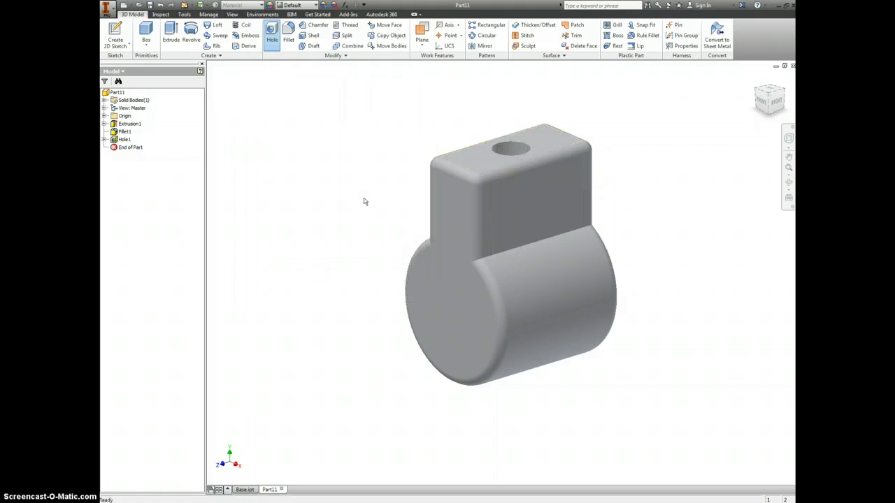
- Set the part material to ABS Plastic
click(364, 177)
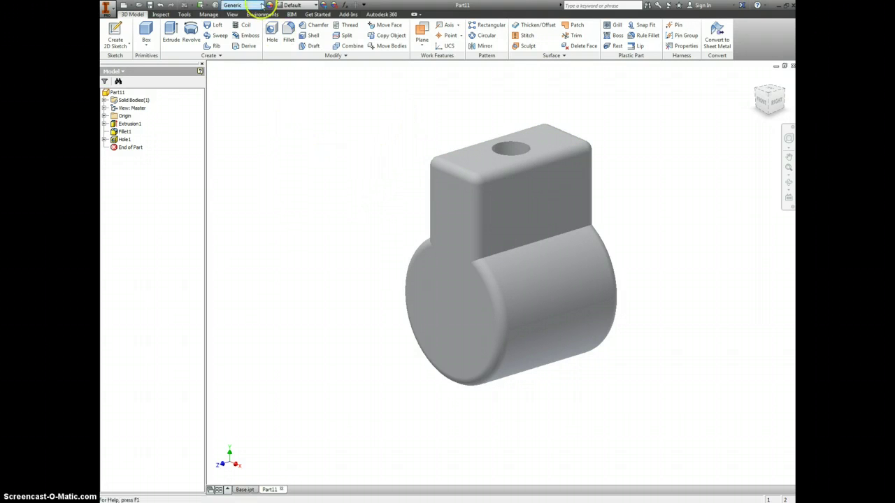
click(261, 6)
scroll(280, 56, up, 1)
scroll(260, 45, up, 2)
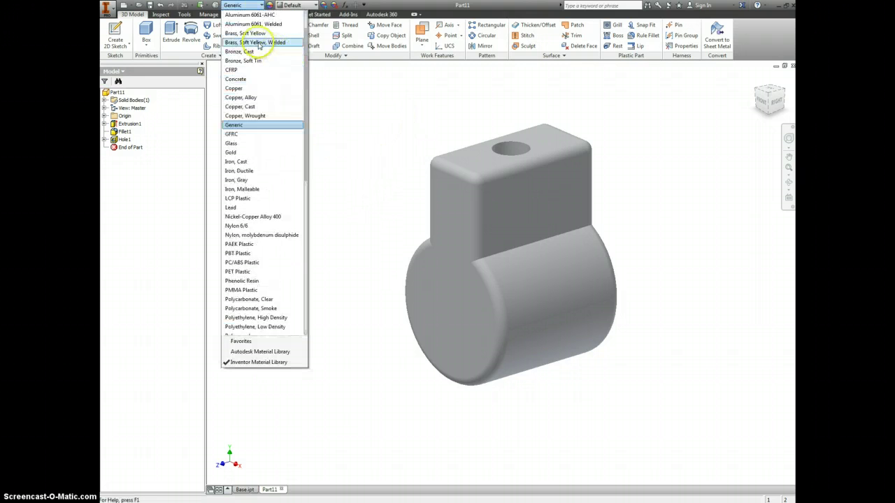
scroll(260, 45, up, 2)
scroll(280, 28, up, 2)
click(298, 7)
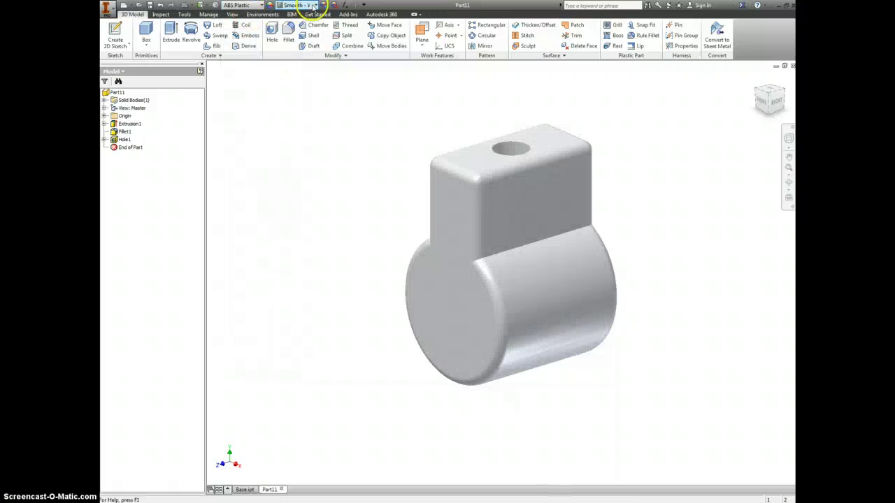
- Apply the Smooth - Light Orange appearance to the part
click(314, 5)
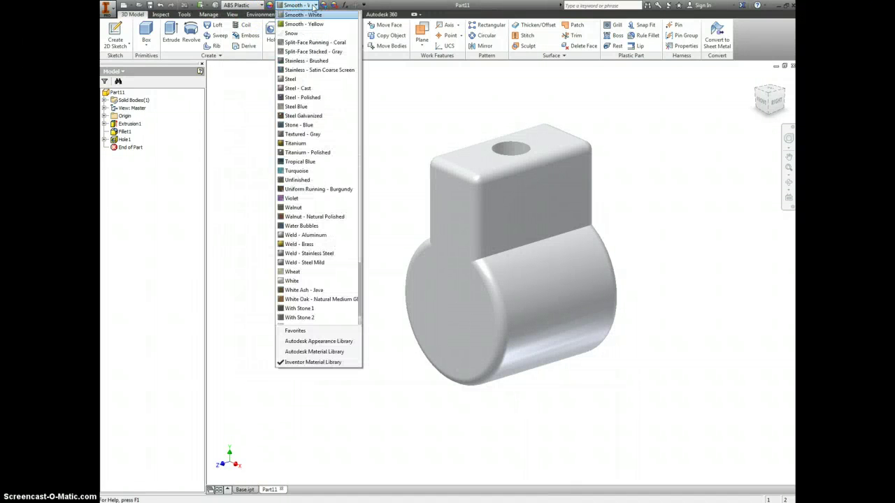
scroll(304, 79, up, 1)
scroll(303, 79, up, 1)
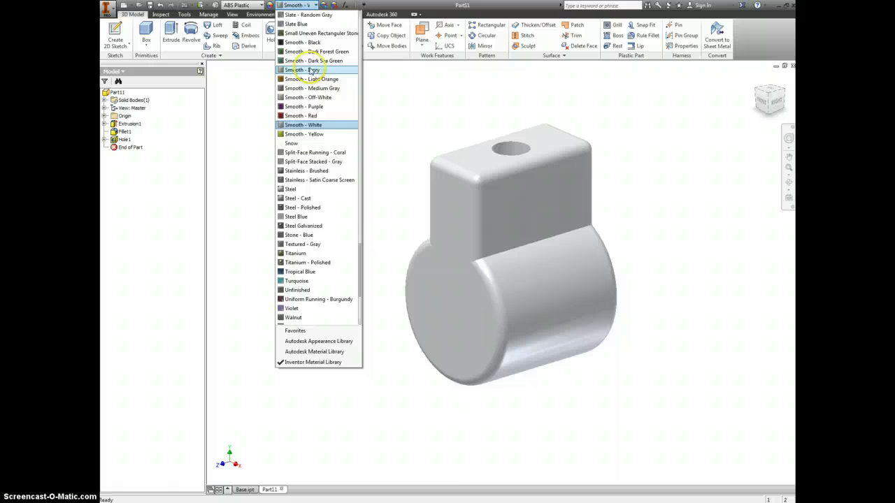
click(315, 79)
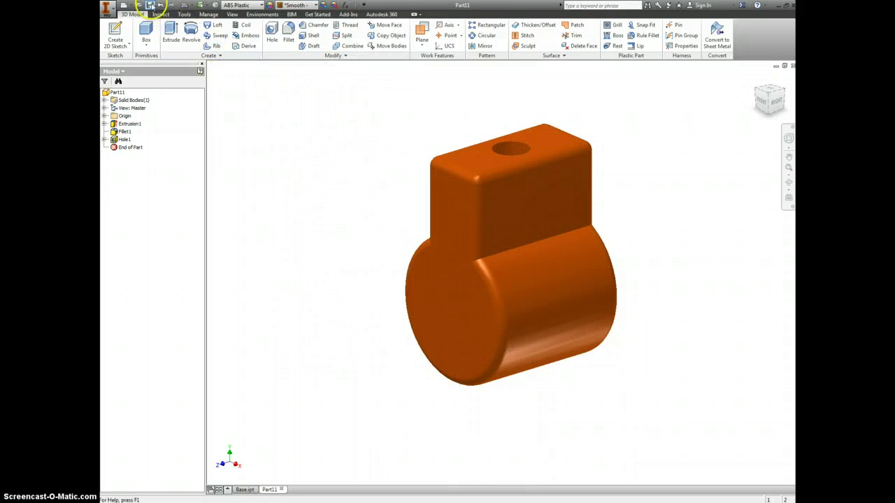
- Save the part as Slide 1.ipt
key(ctrl+s)
text(Slide 1)
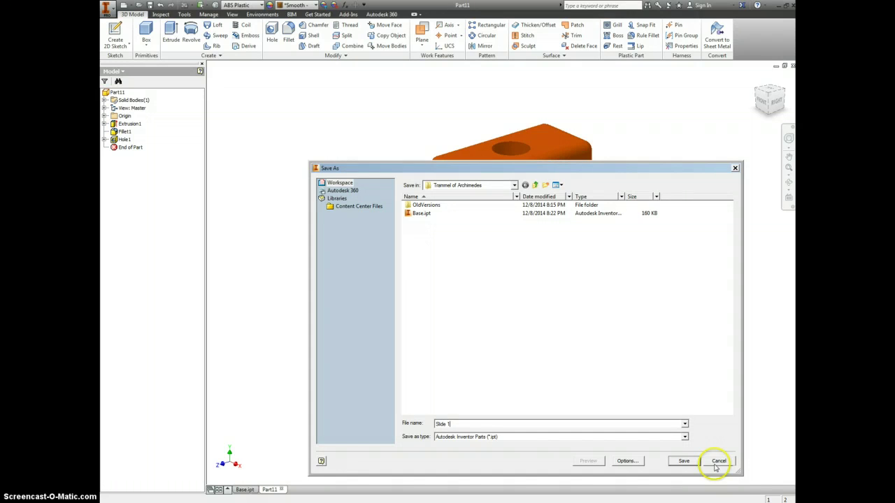
click(685, 462)
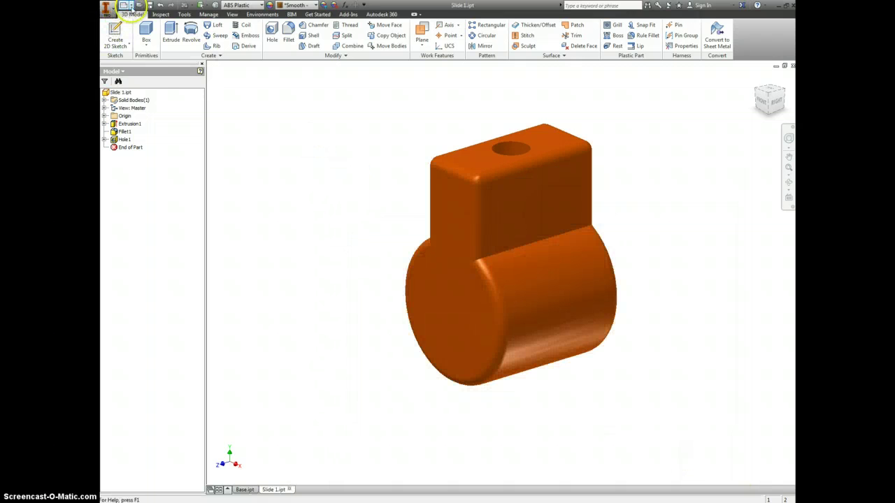
- Create a new part from Standard.ipt and start a 2D sketch on the front plane
click(132, 6)
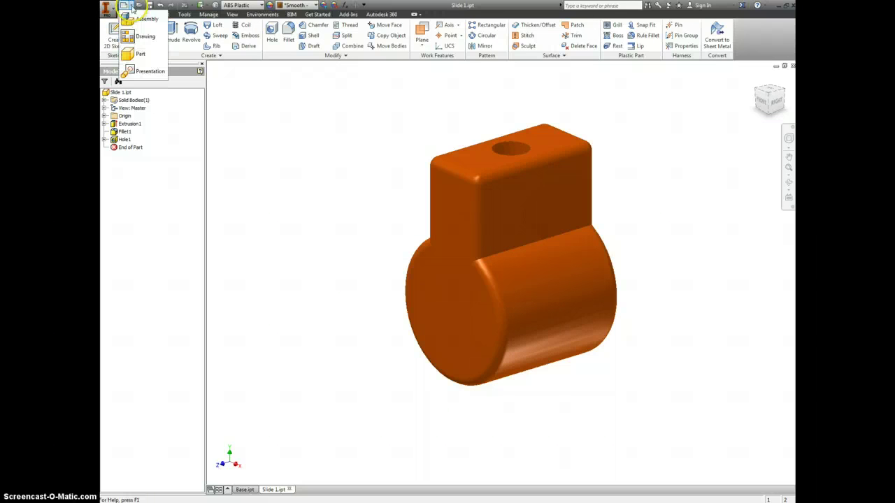
click(124, 6)
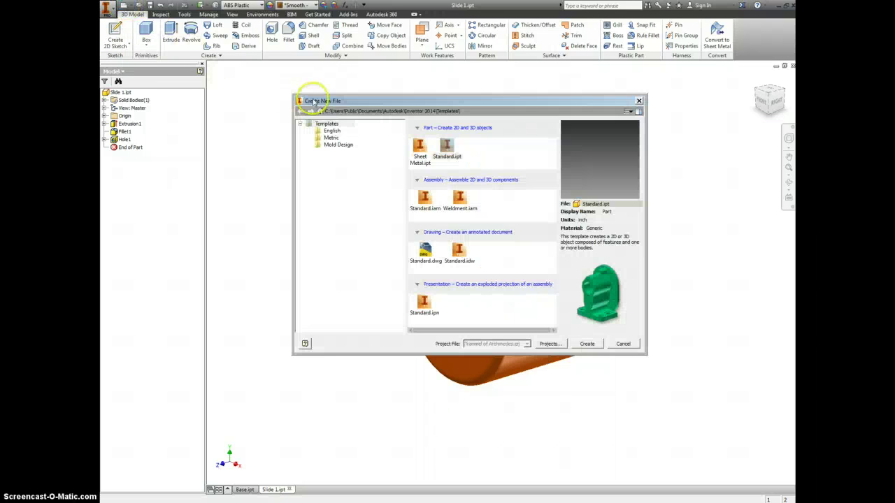
click(448, 145)
double_click(448, 146)
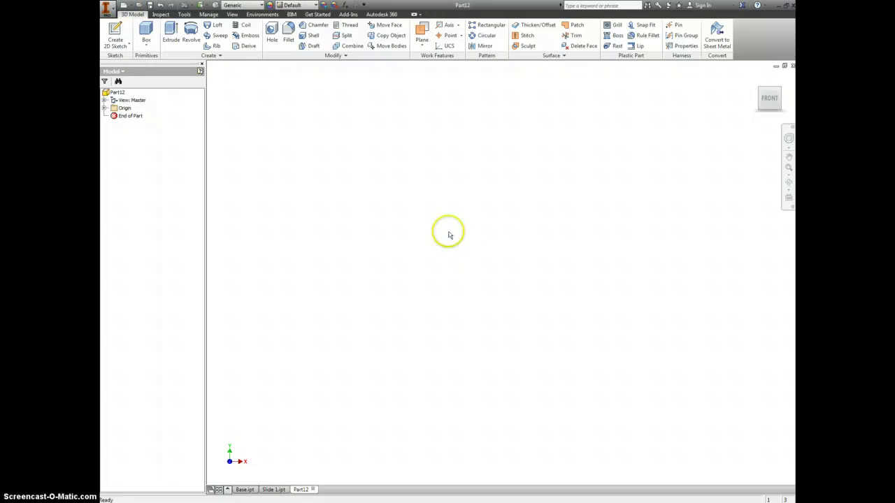
click(115, 32)
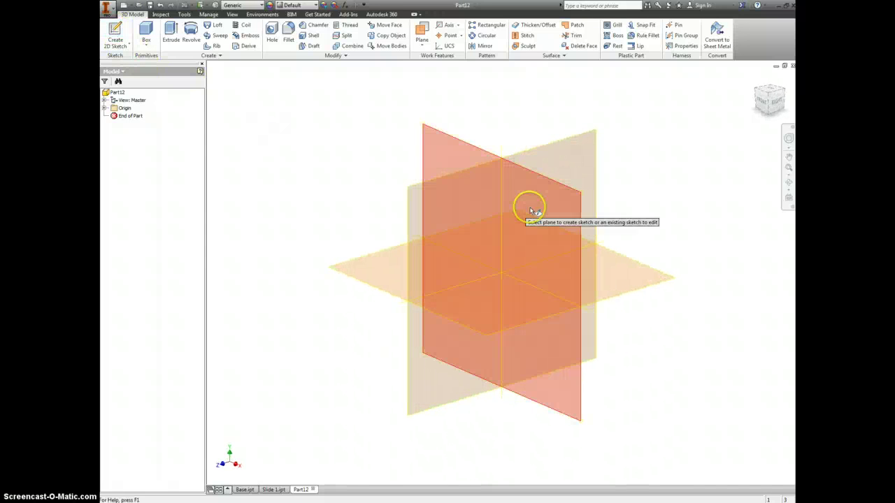
click(532, 210)
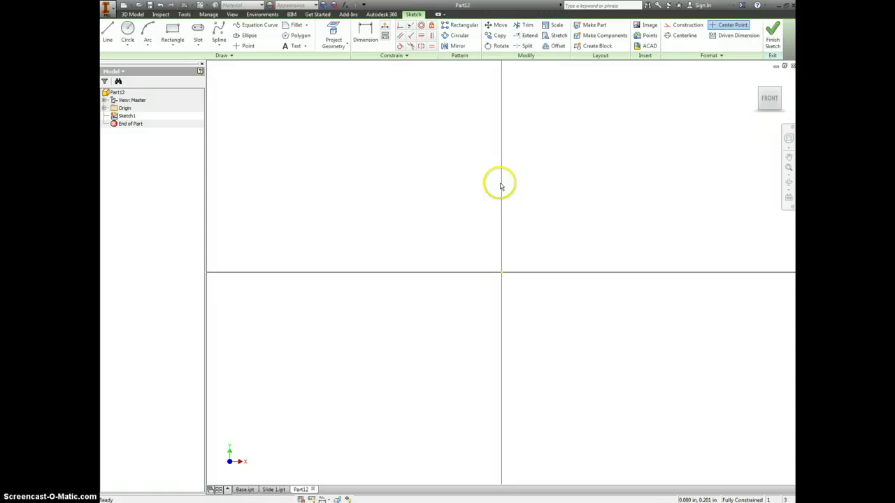
- Draw an inverted triangle with .625 sides, its top-edge midpoint vertically aligned to the origin
middle_drag(497, 173, 489, 244)
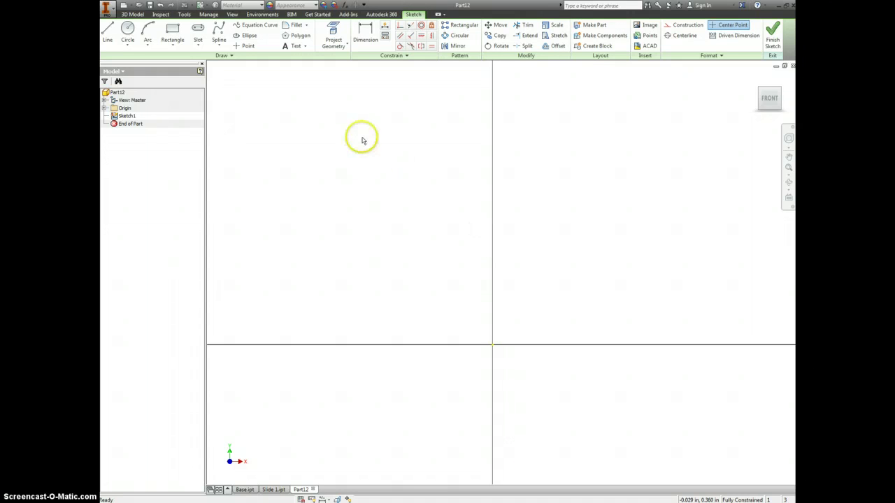
click(107, 31)
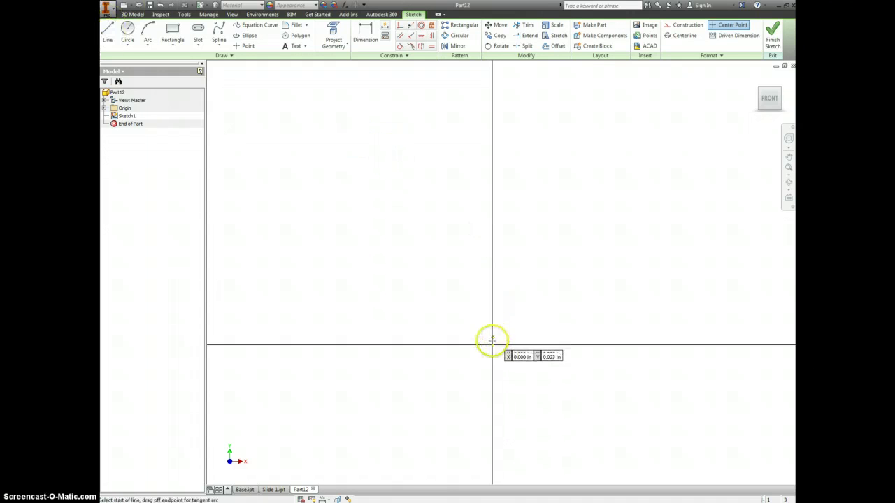
click(492, 344)
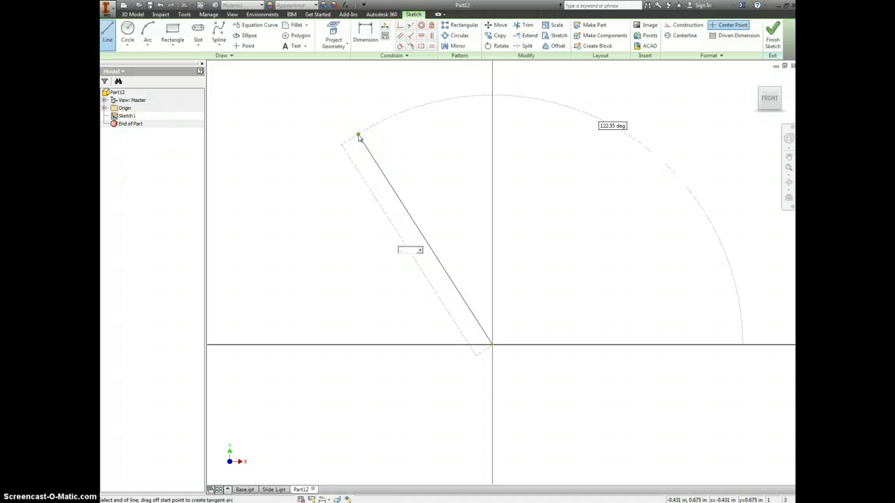
text(.625)
key(Return)
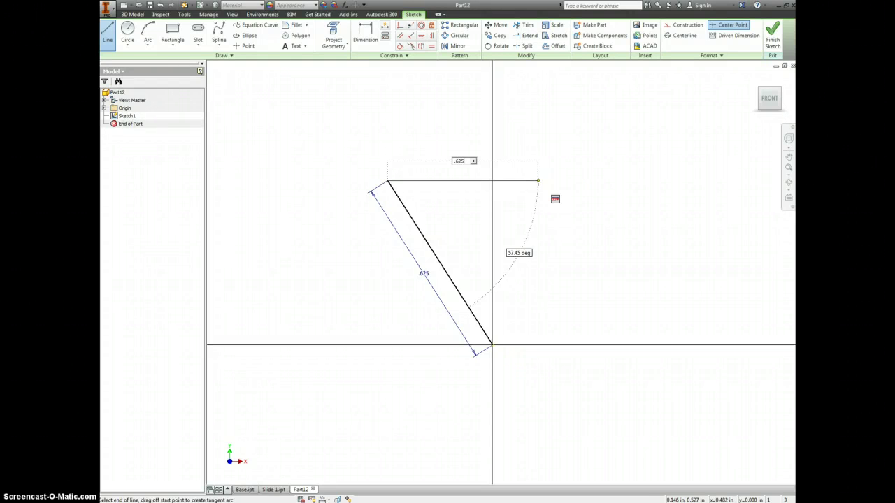
key(Return)
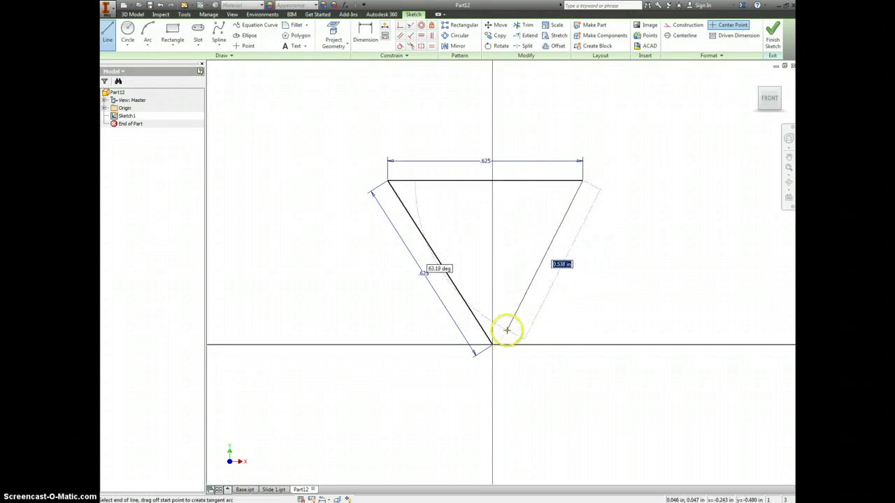
click(492, 344)
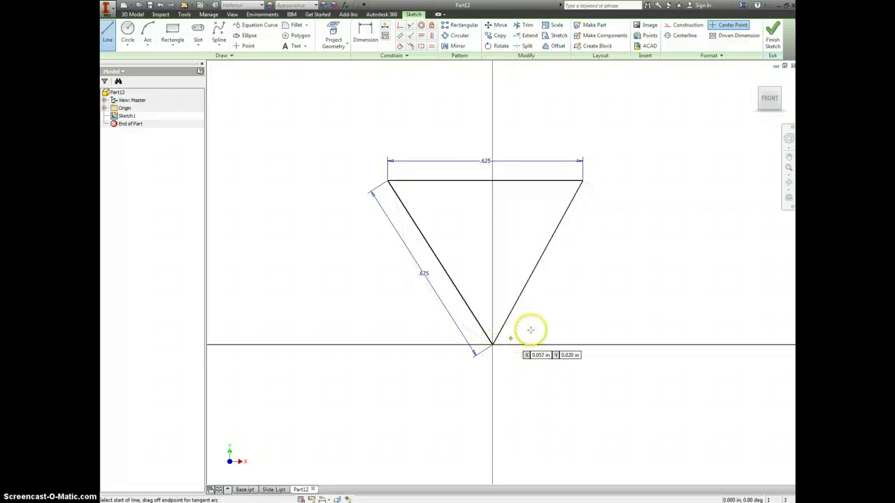
click(430, 36)
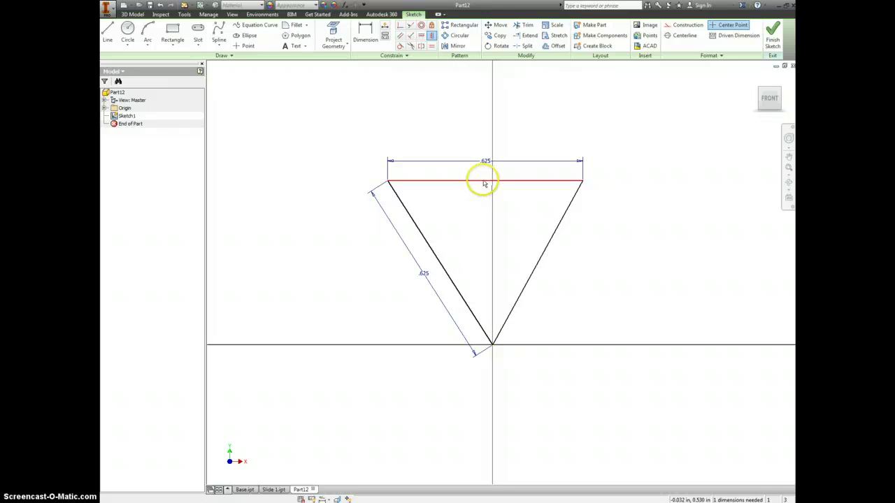
click(484, 183)
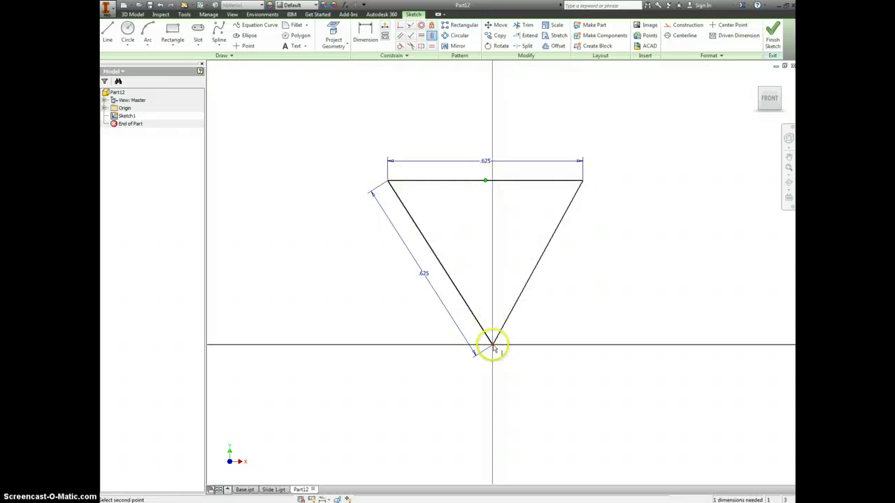
click(493, 345)
- Attempt aligned and angle dimensions on the triangle edges, cancelling both as over-constraining
key(d)
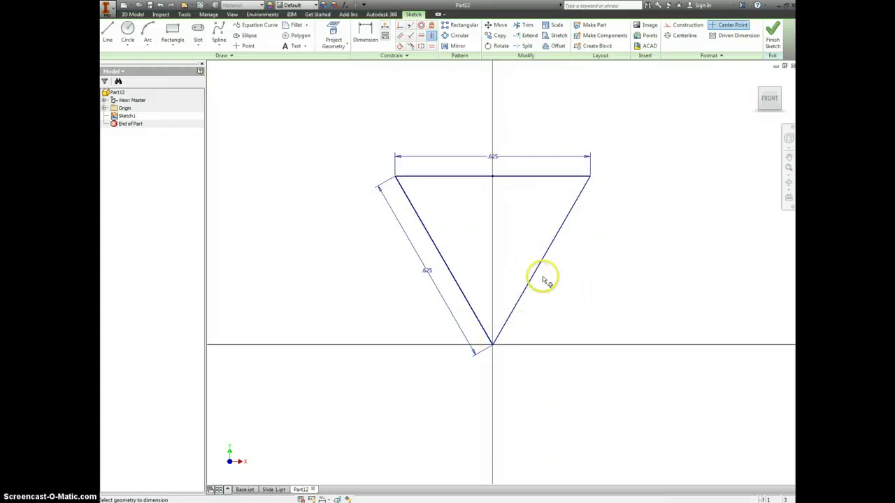
click(537, 267)
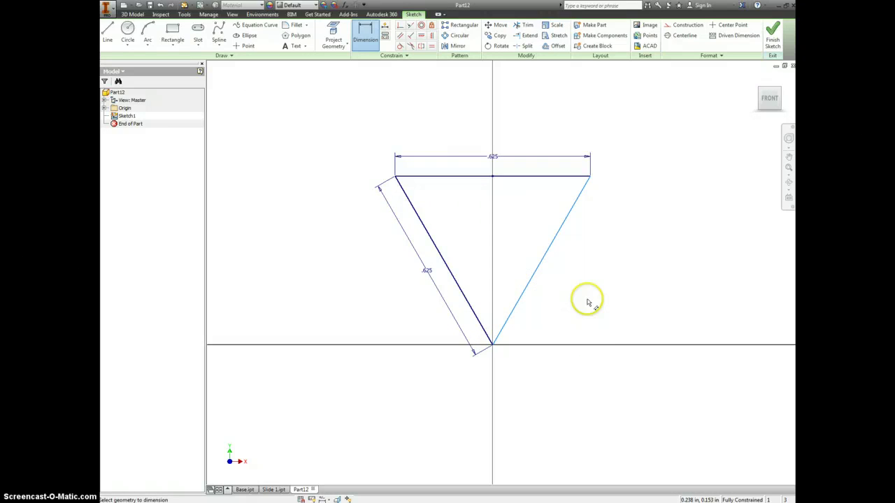
right_click(629, 273)
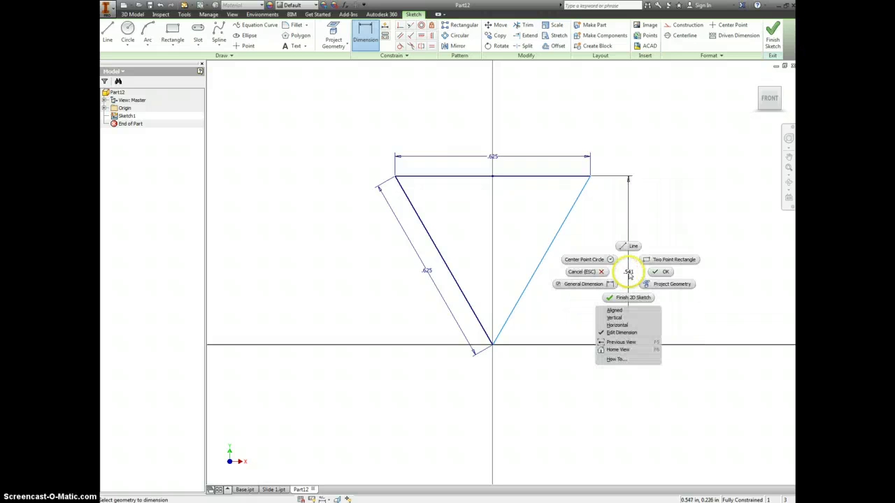
click(615, 310)
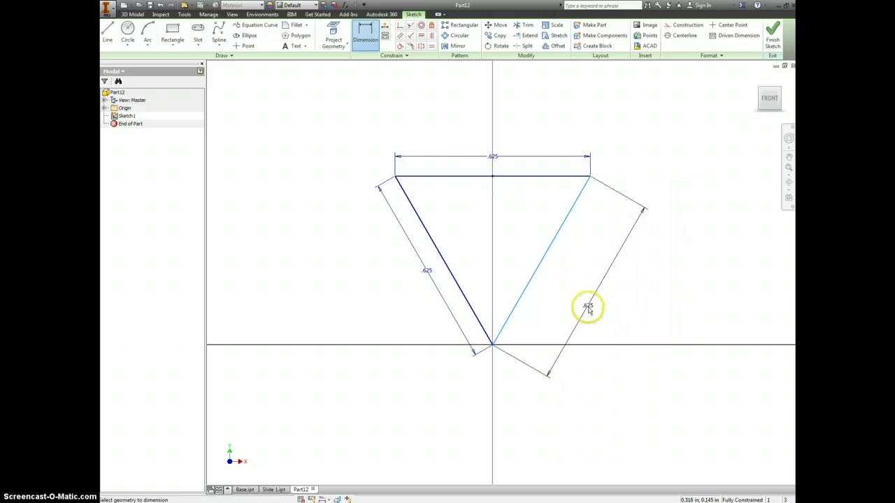
click(583, 297)
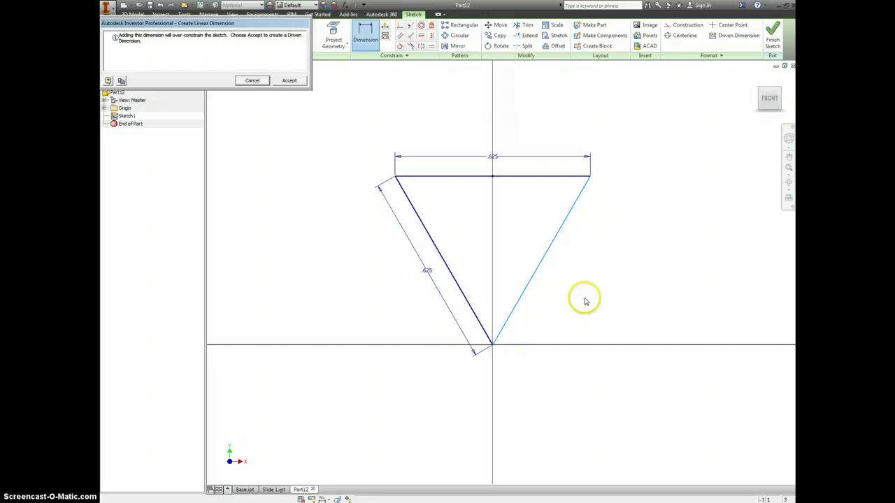
click(245, 80)
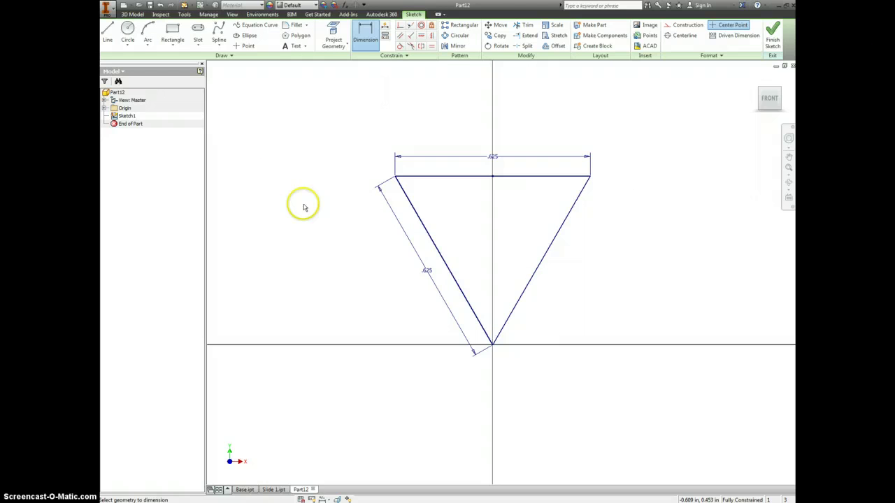
click(477, 319)
click(508, 320)
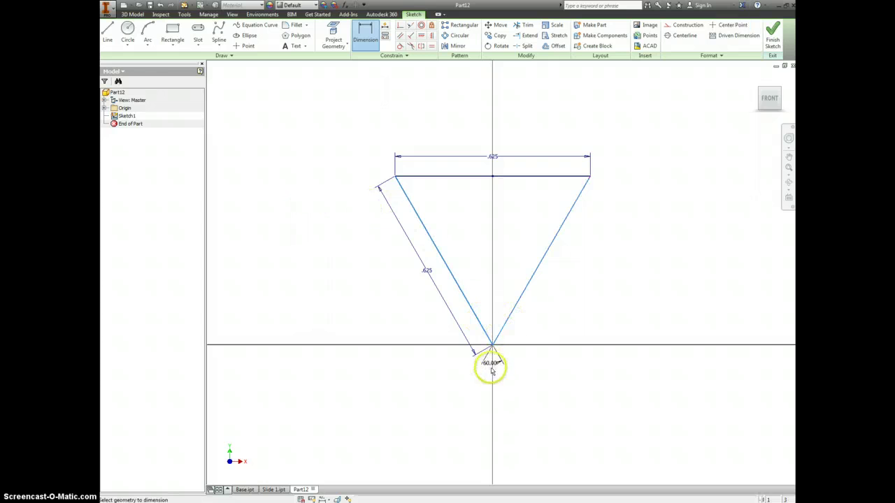
key(Escape)
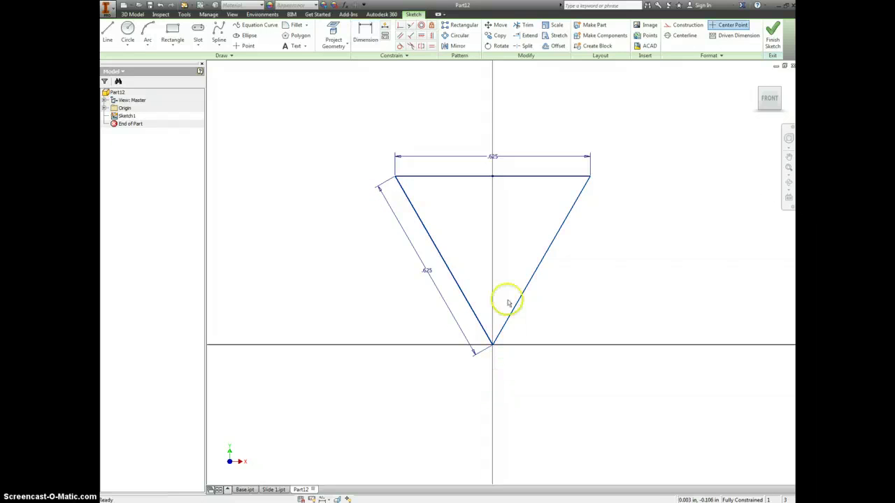
middle_drag(529, 179, 497, 273)
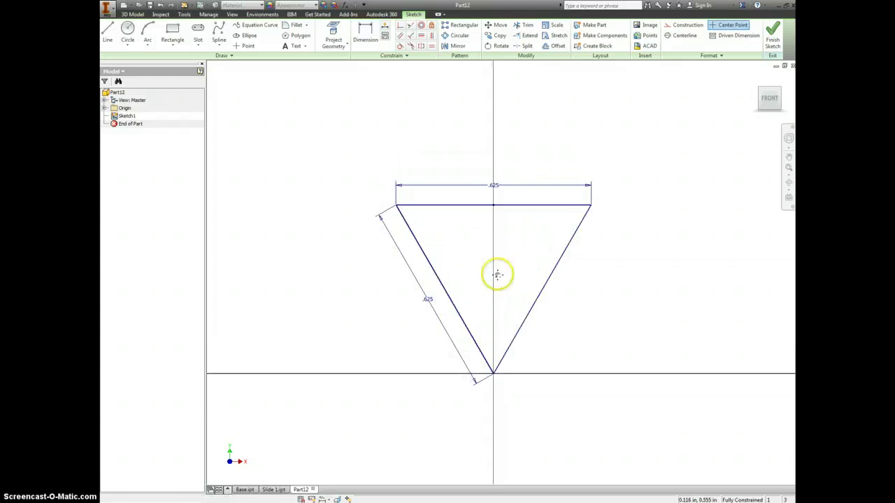
- Draw a two-point rectangle through the triangle, centred vertically on its top midpoint
right_click(455, 161)
click(471, 153)
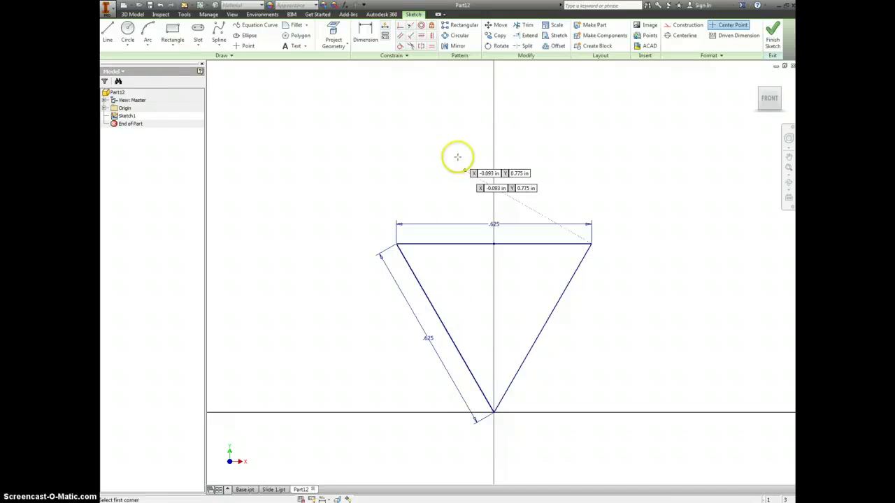
click(461, 146)
click(530, 274)
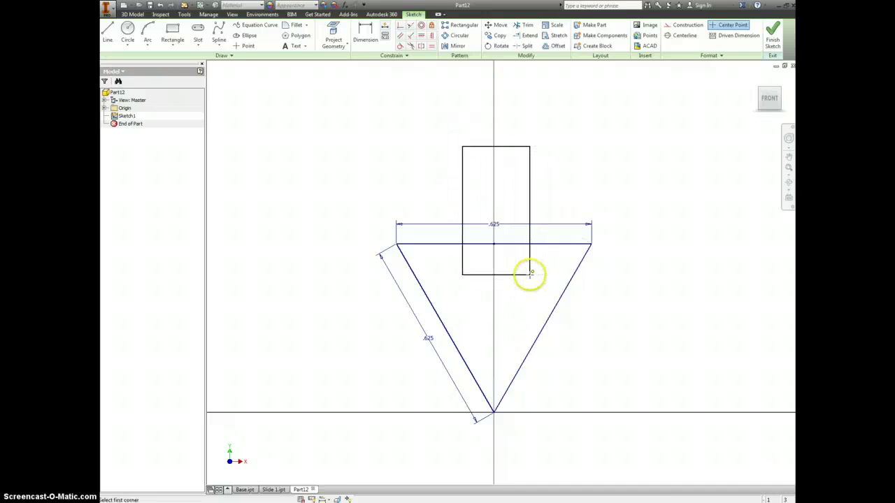
click(431, 35)
click(496, 148)
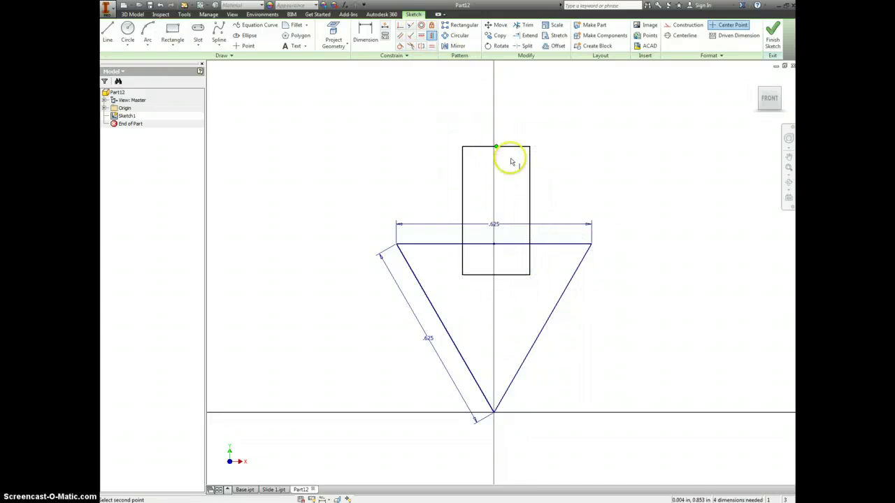
click(494, 244)
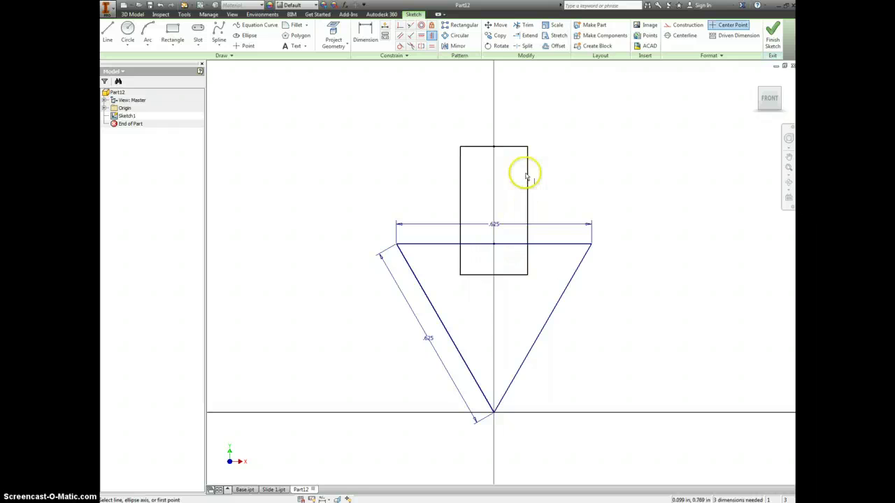
- Dimension the rectangle width .250 and its top .861 above the triangle's bottom point
key(d)
click(510, 147)
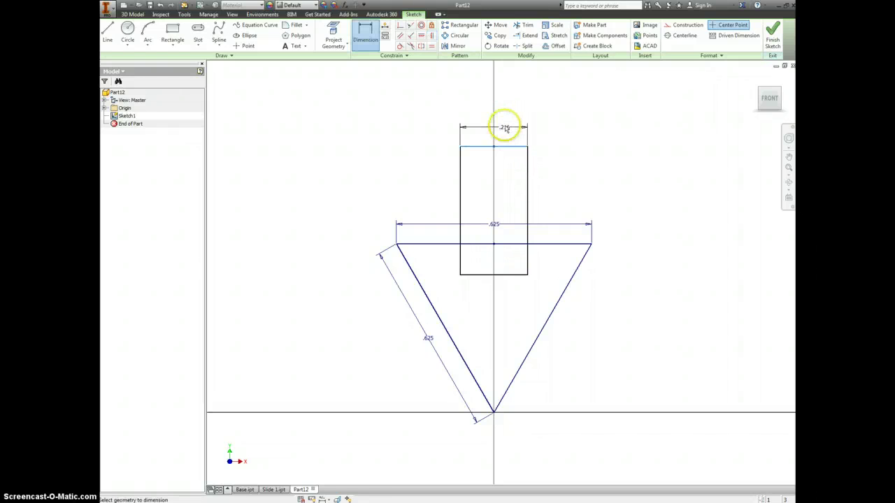
click(509, 126)
text(.250)
key(Return)
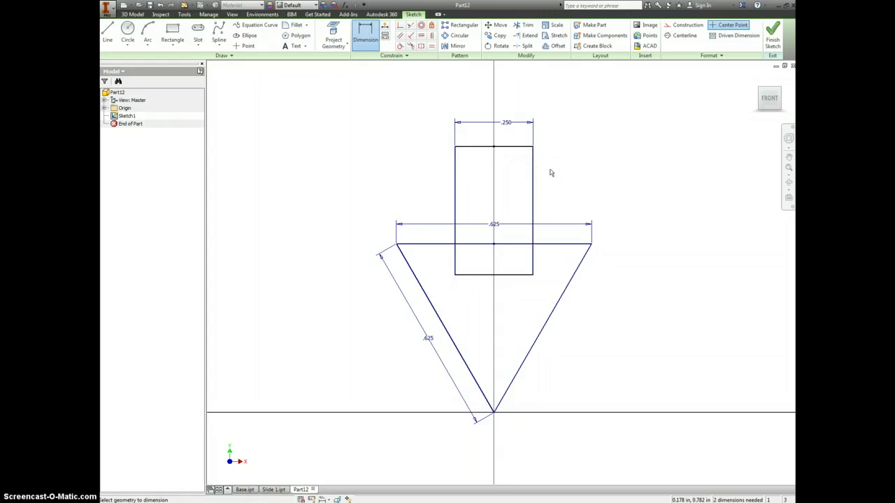
click(497, 417)
click(521, 146)
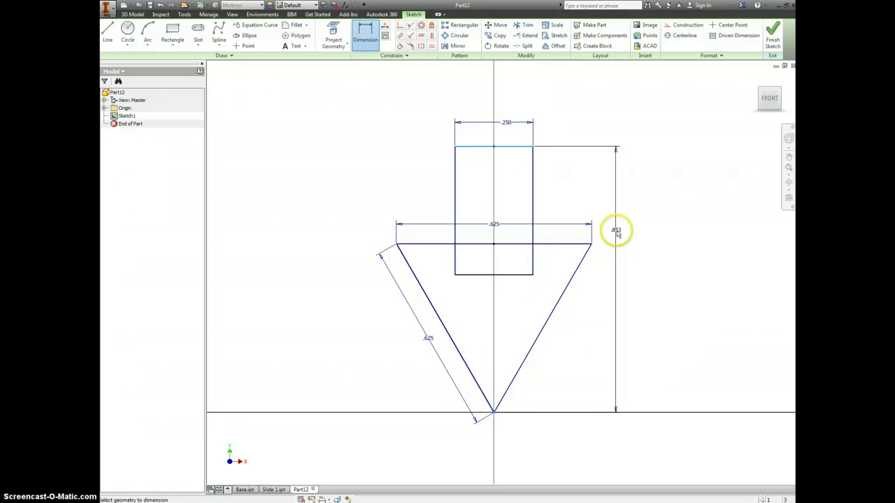
click(626, 264)
text(.86125)
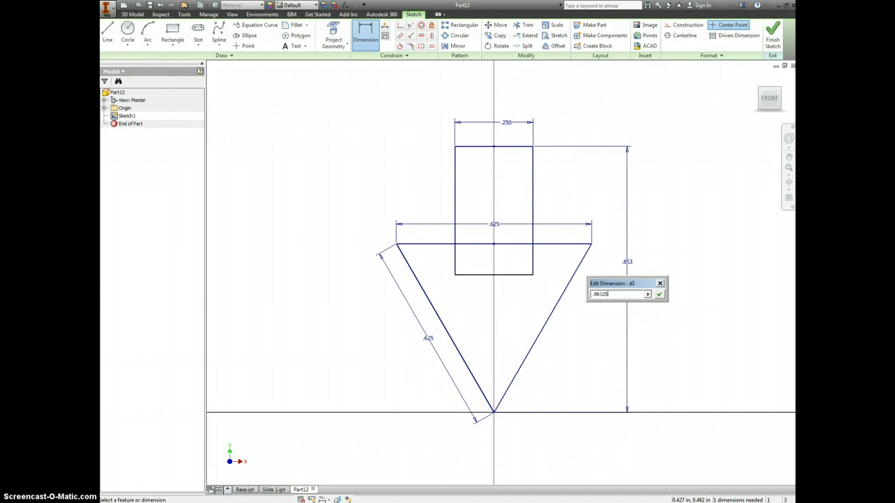
key(Return)
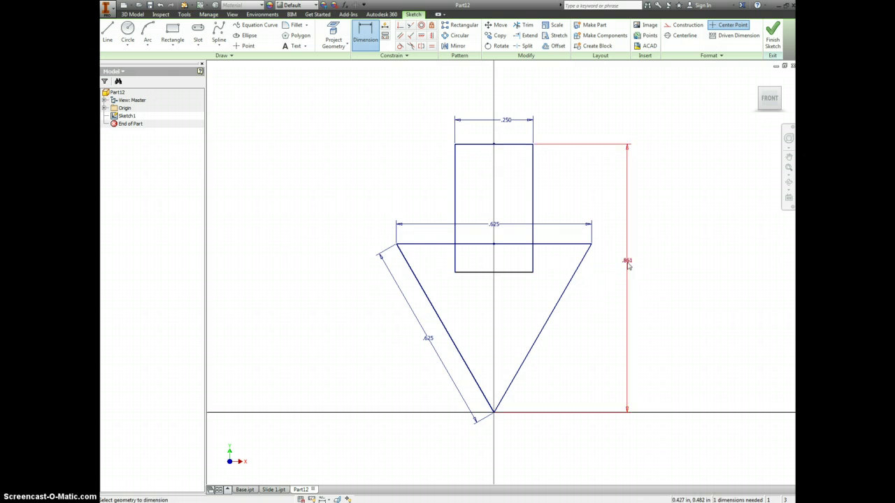
click(594, 247)
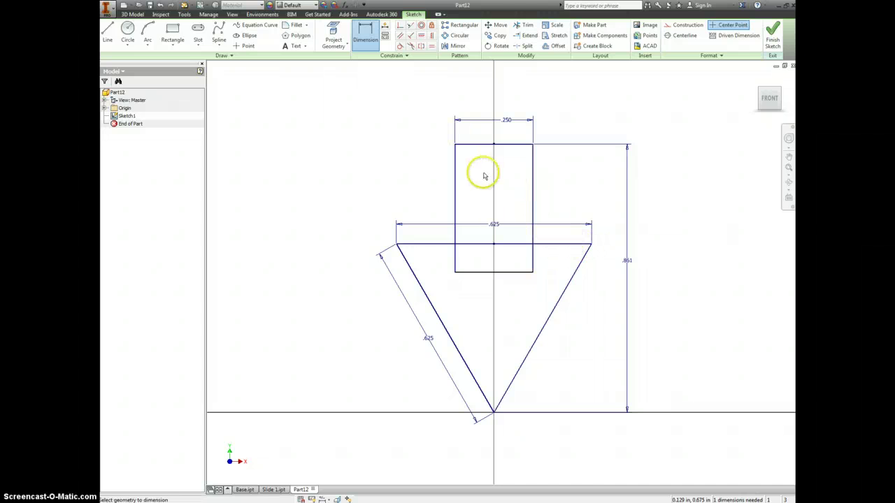
- Extrude the triangle and rectangle profiles together 0.5 in into one solid block
key(e)
click(507, 197)
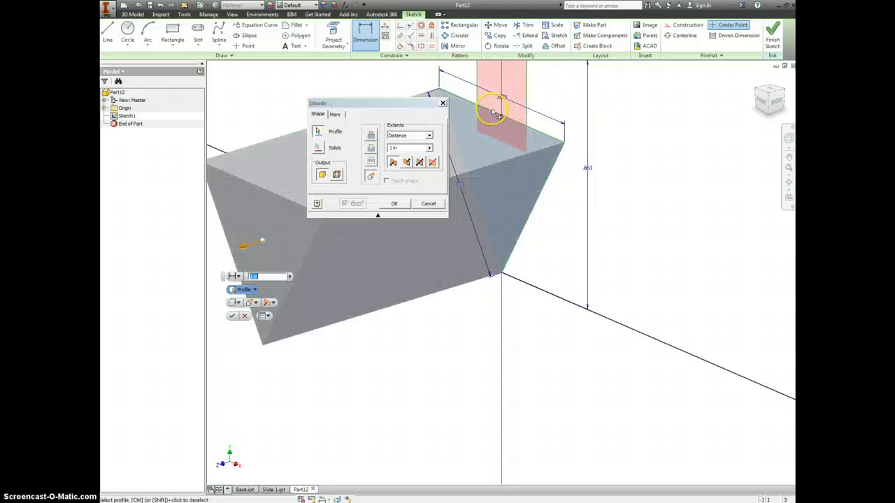
click(488, 98)
click(413, 148)
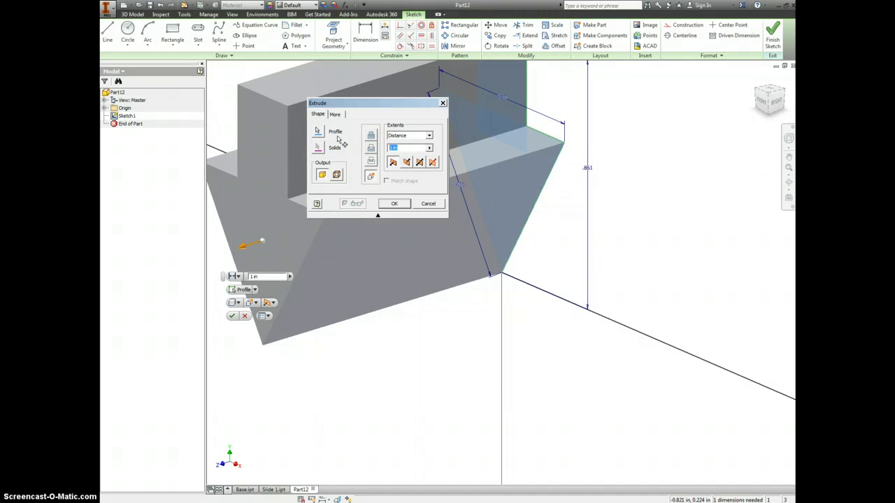
text(.5)
key(Return)
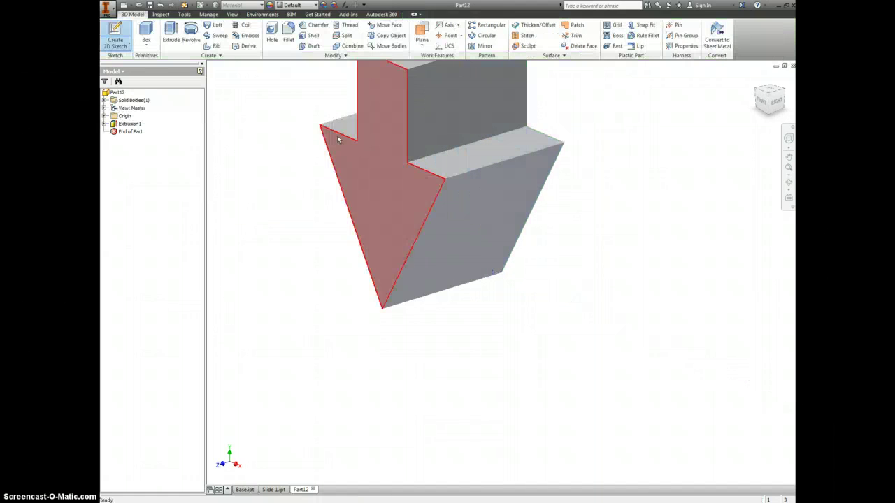
- Start a .03125-radius fillet on the block's front, left and corner edges
click(288, 28)
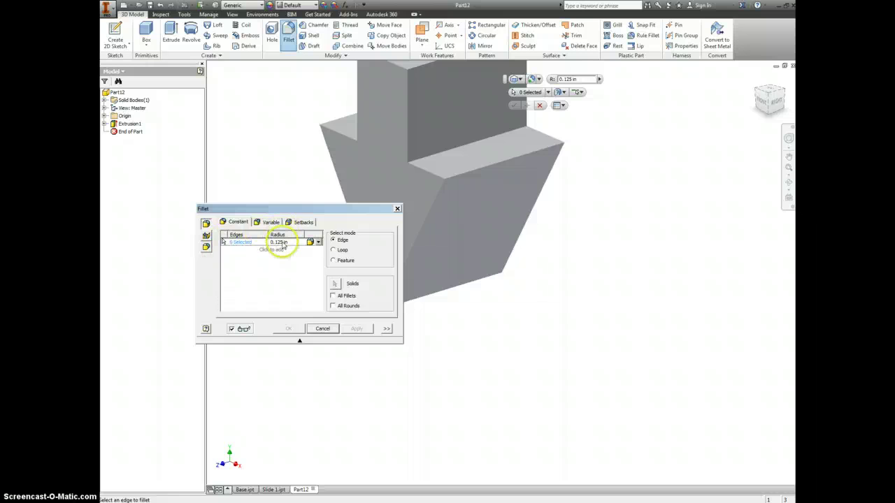
click(280, 242)
text(.03125)
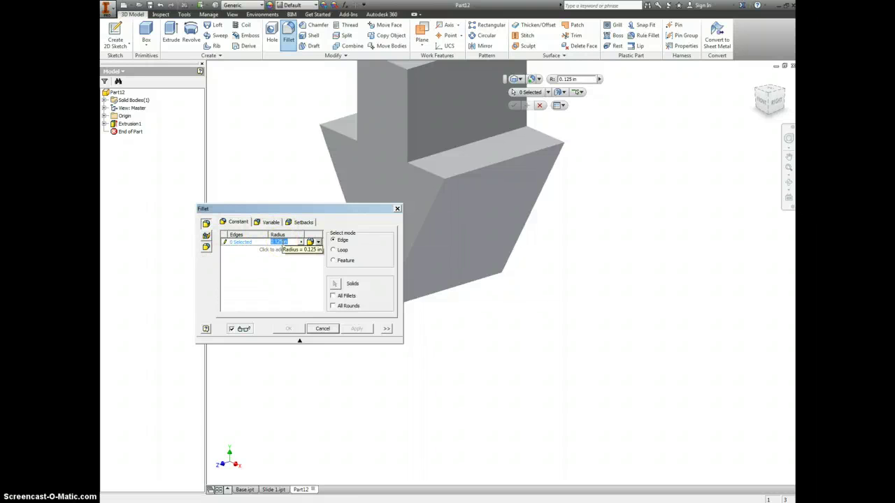
click(474, 173)
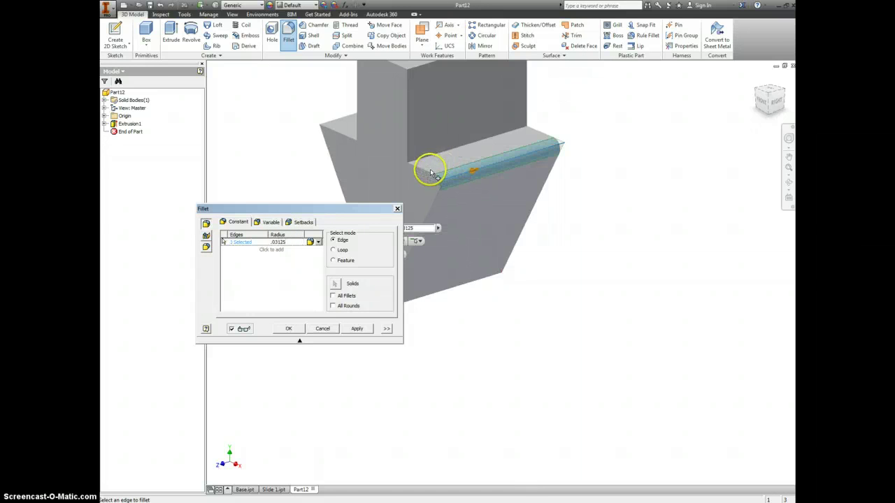
click(431, 180)
click(434, 192)
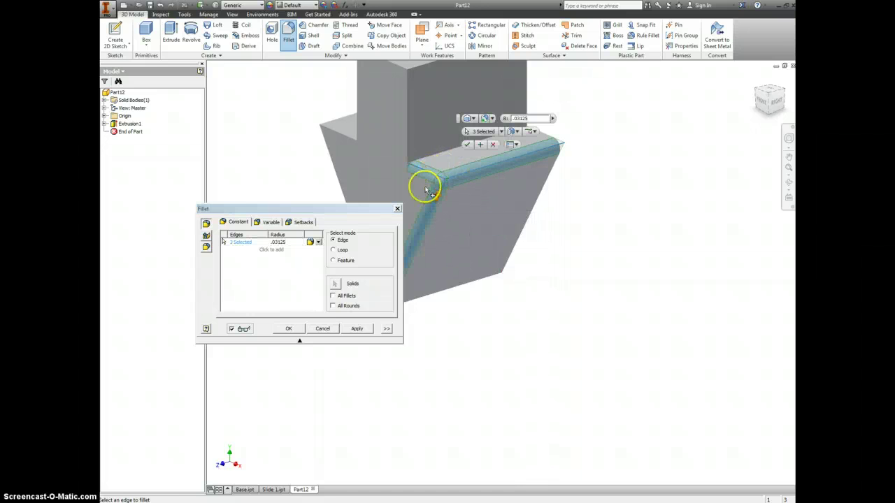
click(331, 158)
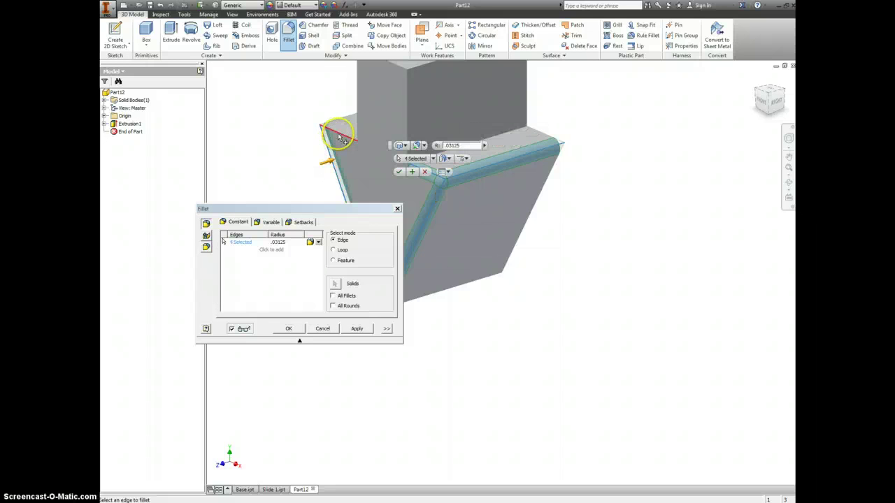
click(344, 132)
click(361, 126)
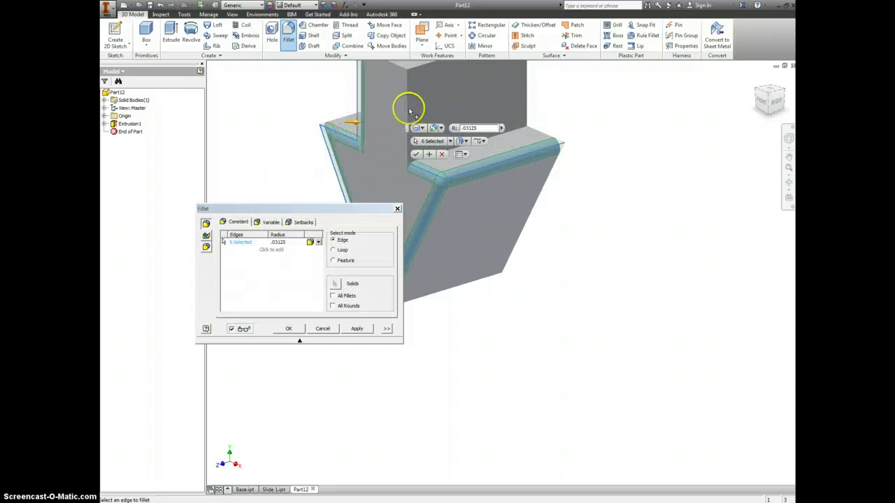
click(407, 109)
click(346, 116)
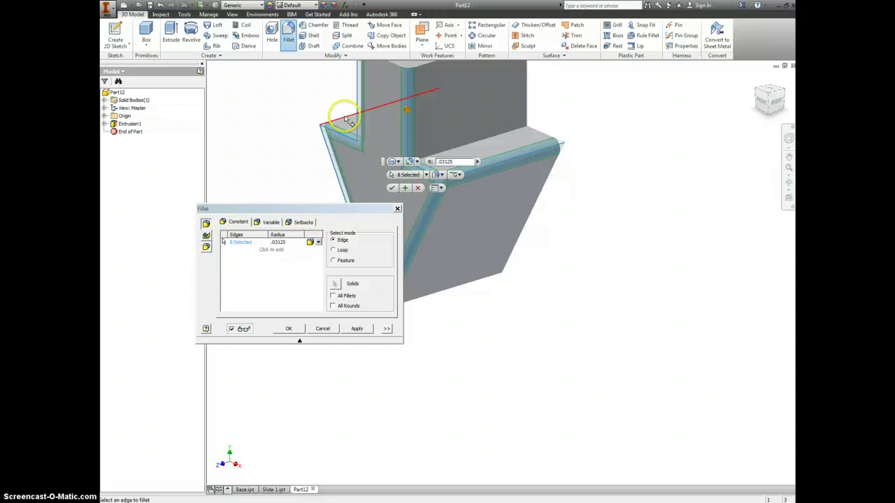
- Add the right, bottom and back edges to the .03125 fillet and apply it
click(542, 138)
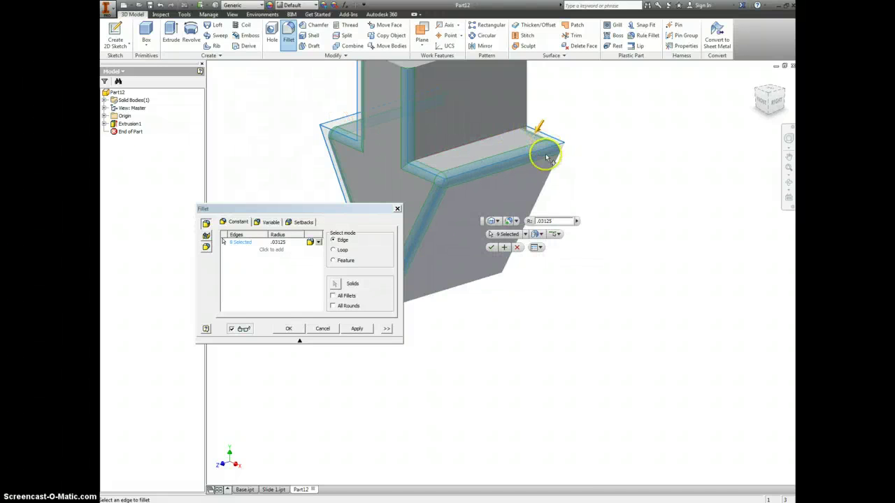
click(551, 169)
click(459, 283)
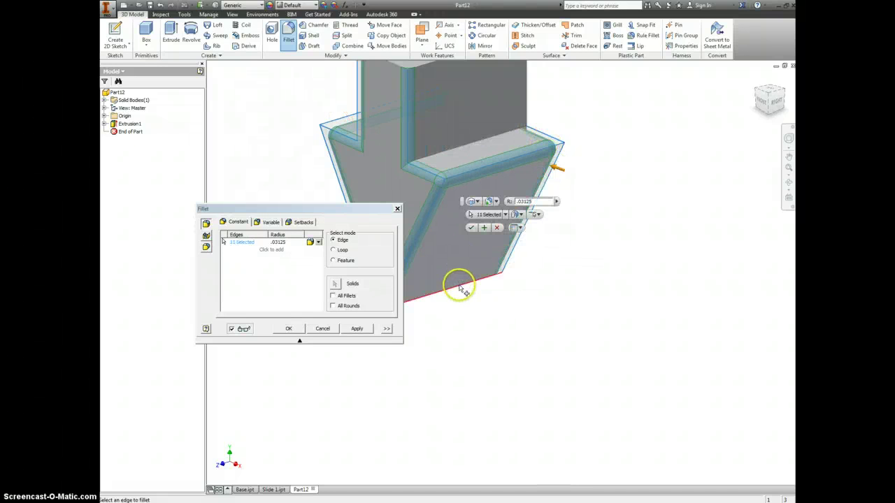
click(528, 109)
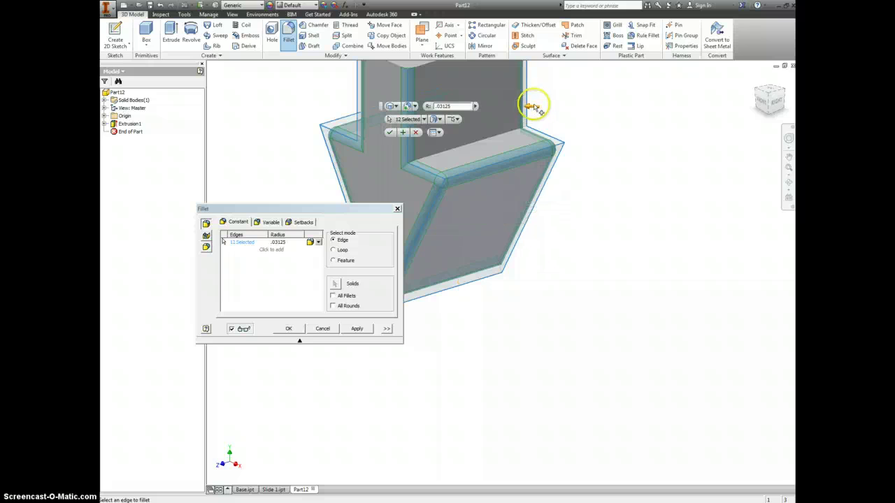
mouse_move(584, 99)
shift+middle_down()
mouse_move(592, 172)
mouse_move(523, 110)
shift+middle_up()
click(487, 109)
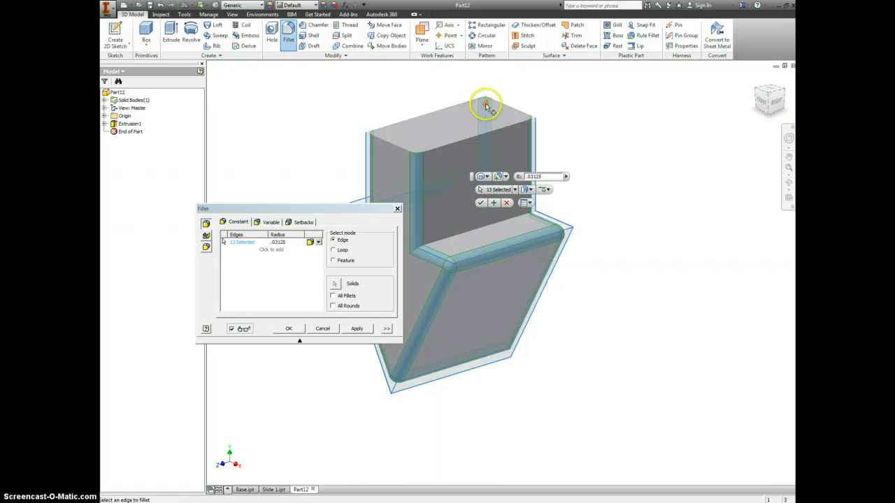
click(417, 124)
click(394, 143)
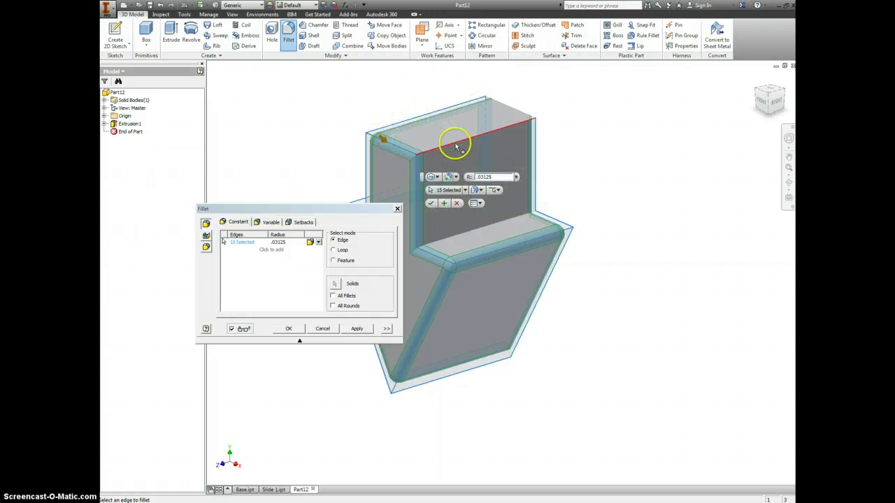
click(456, 147)
click(516, 114)
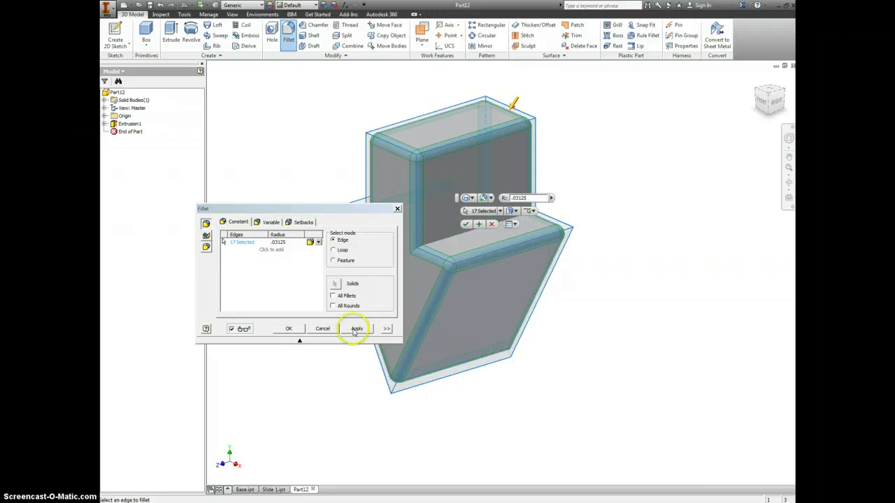
click(357, 329)
- Place one centre point mid-rectangle in a new sketch on the block's top face
click(397, 210)
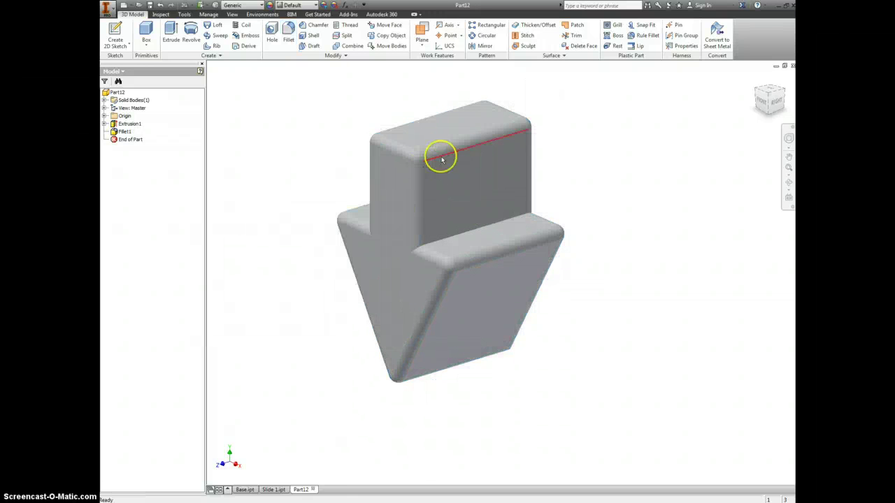
right_click(443, 130)
click(449, 156)
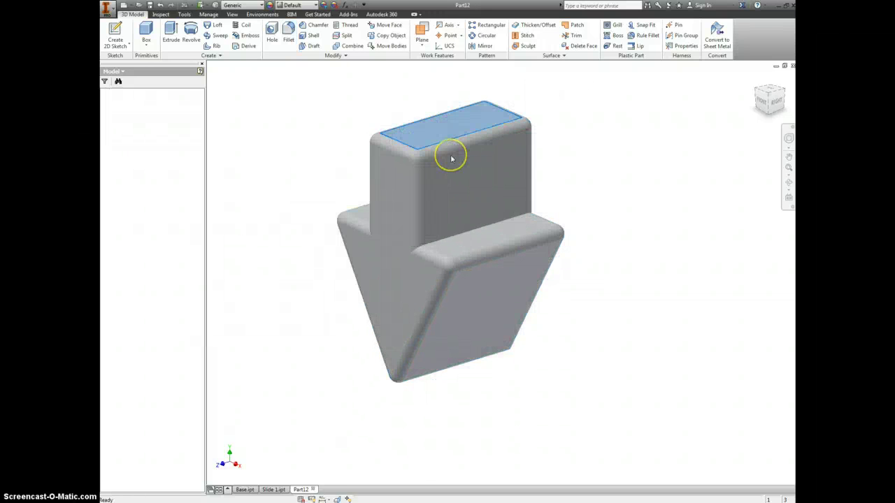
click(235, 48)
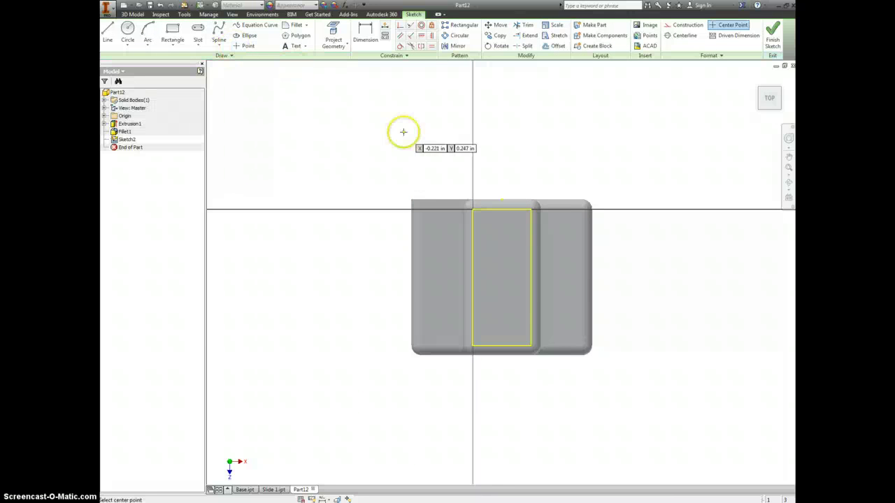
click(502, 278)
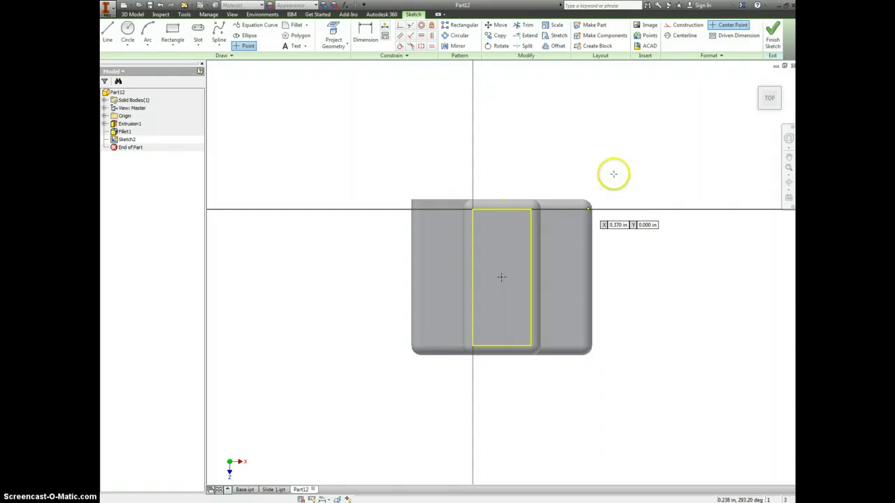
click(769, 43)
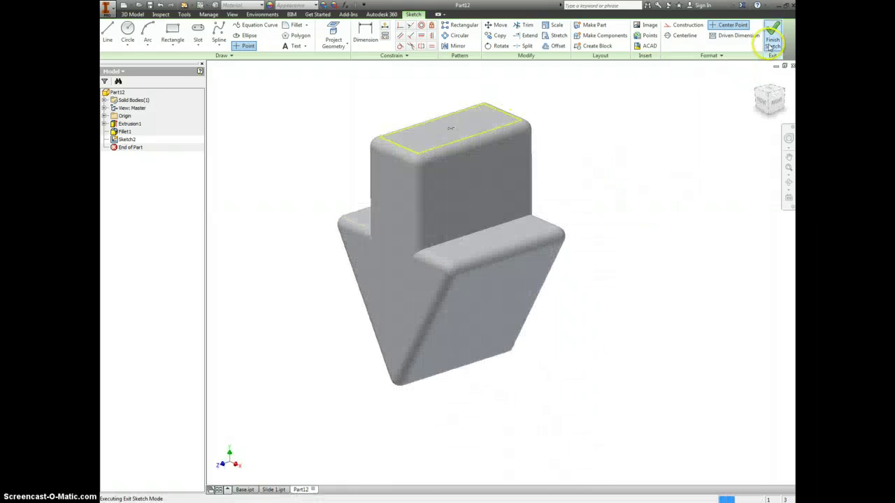
click(449, 124)
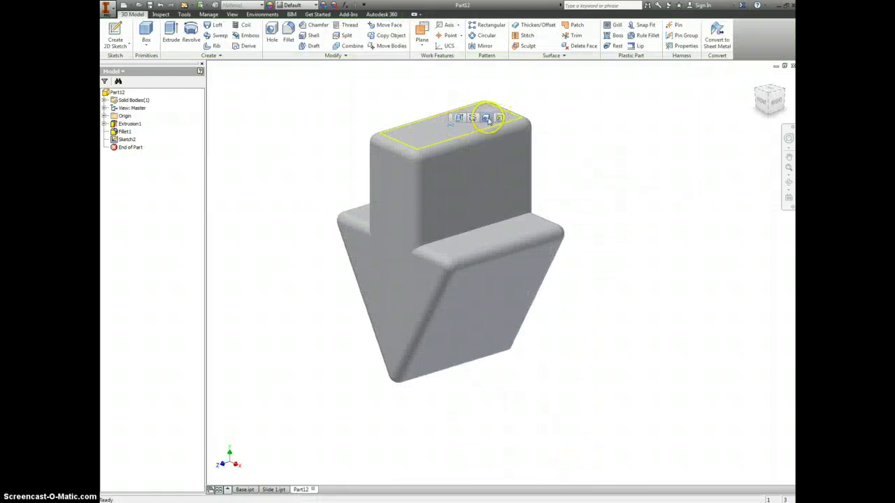
- Create a .125-diameter, 1 in deep hole at the sketched point
click(485, 117)
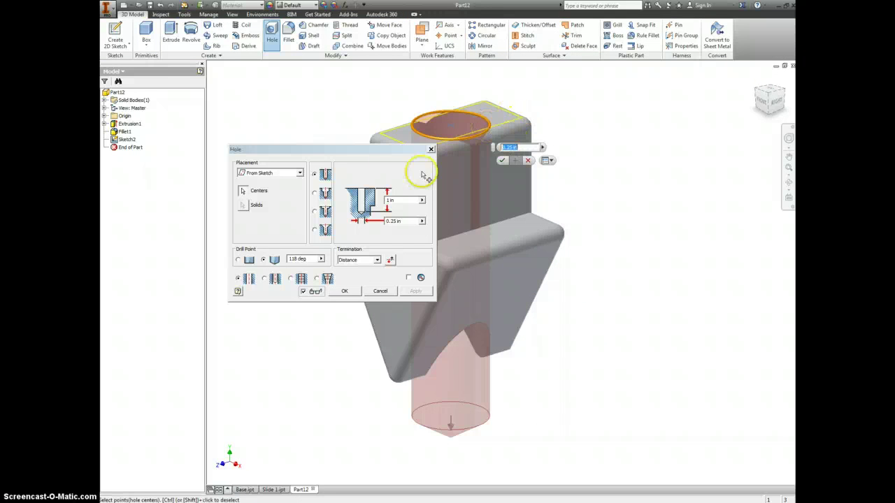
click(397, 200)
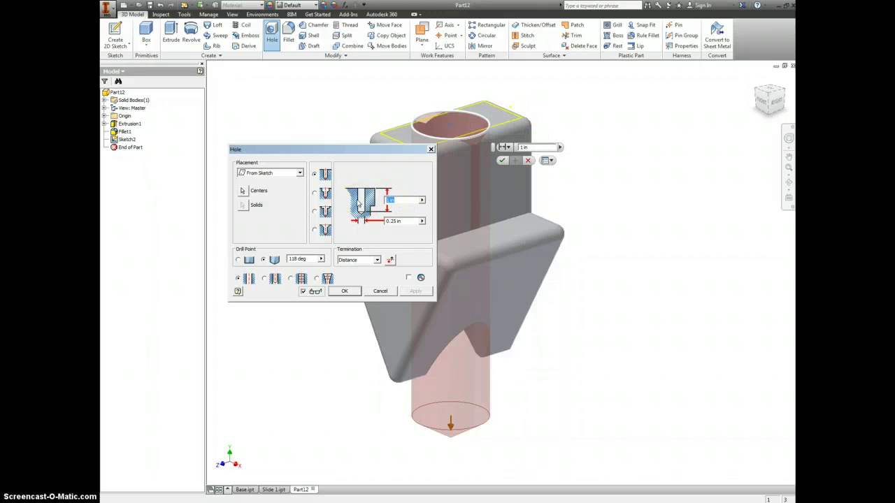
click(408, 222)
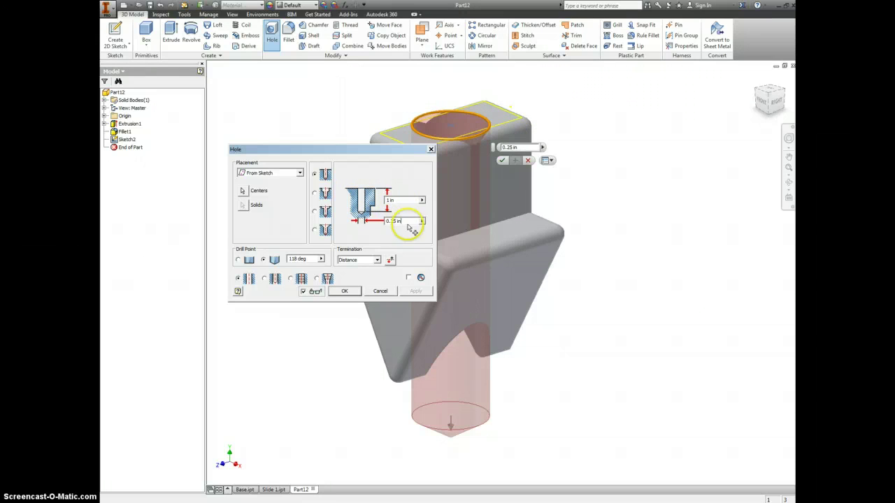
drag(407, 224, 363, 223)
text(.125)
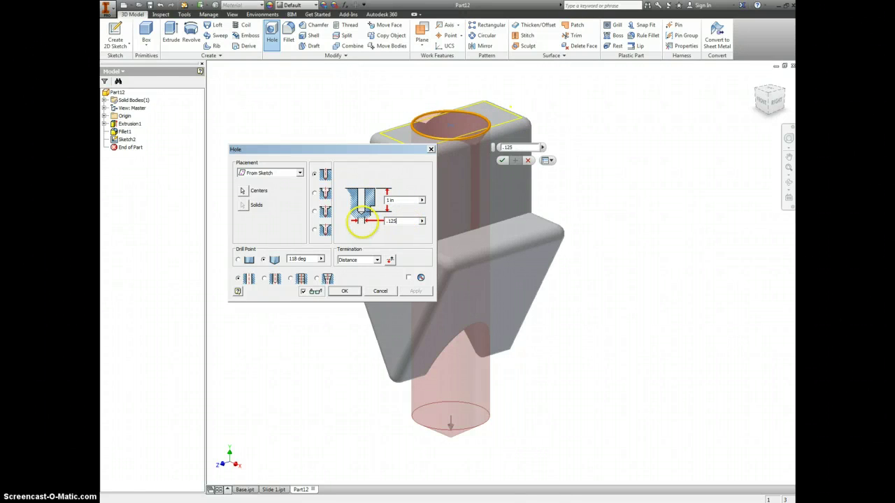
click(398, 201)
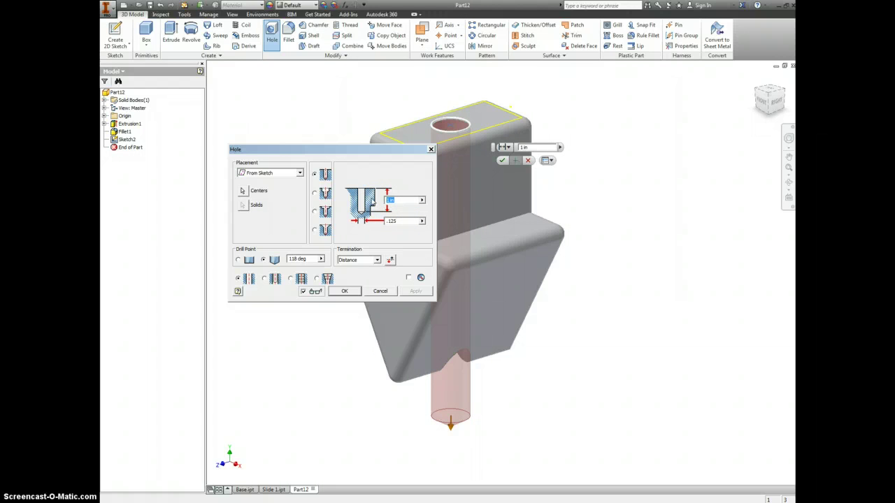
text(.5)
key(Return)
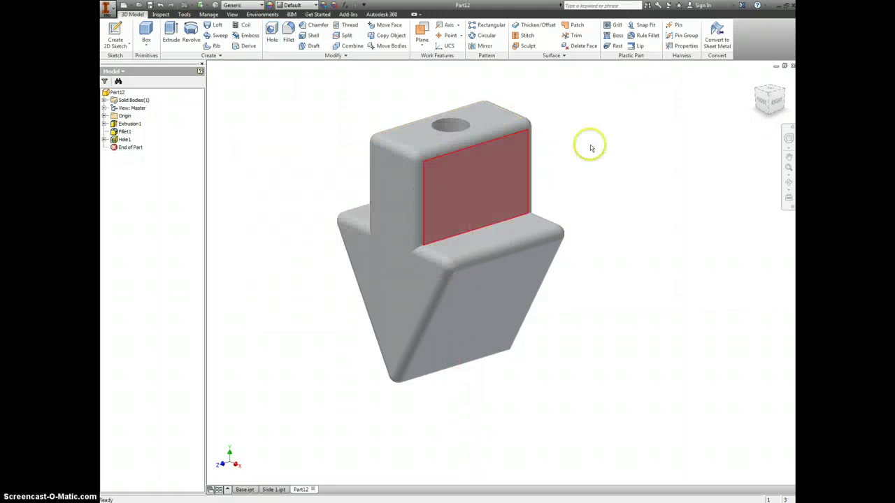
- Set the part material to ABS Plastic
click(259, 5)
scroll(301, 80, up, 5)
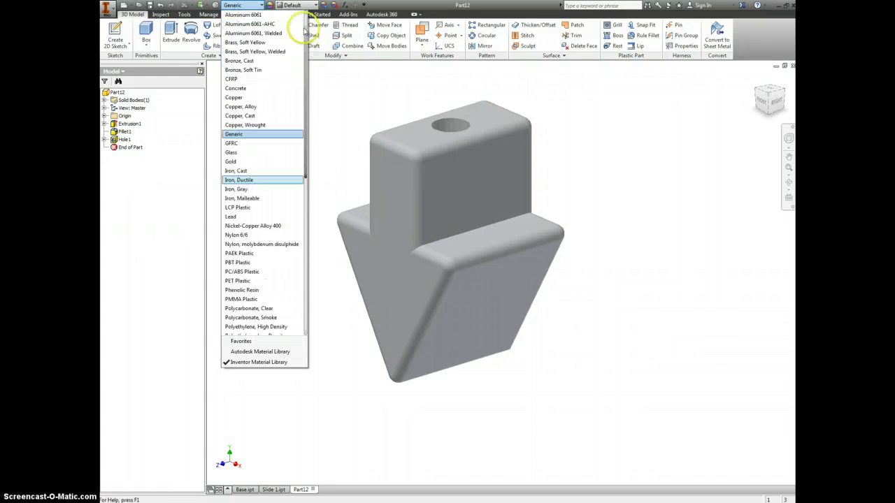
click(244, 15)
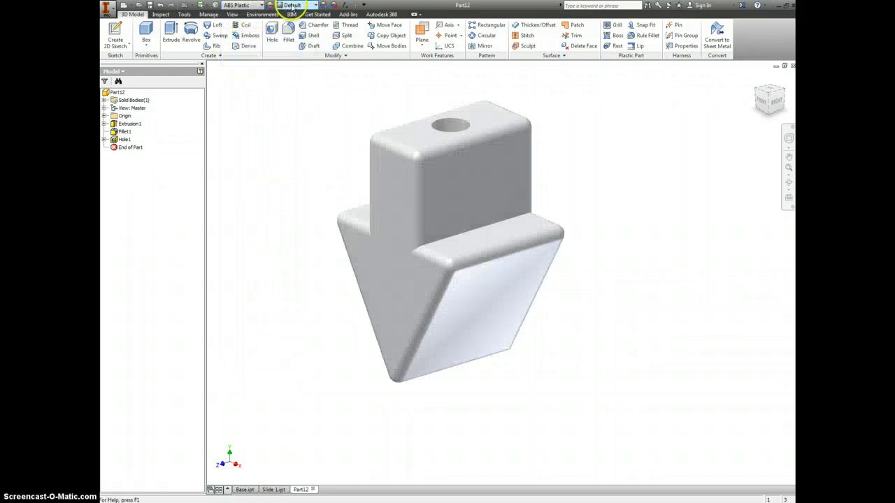
- Apply the smooth orange appearance to the part
click(293, 6)
click(292, 5)
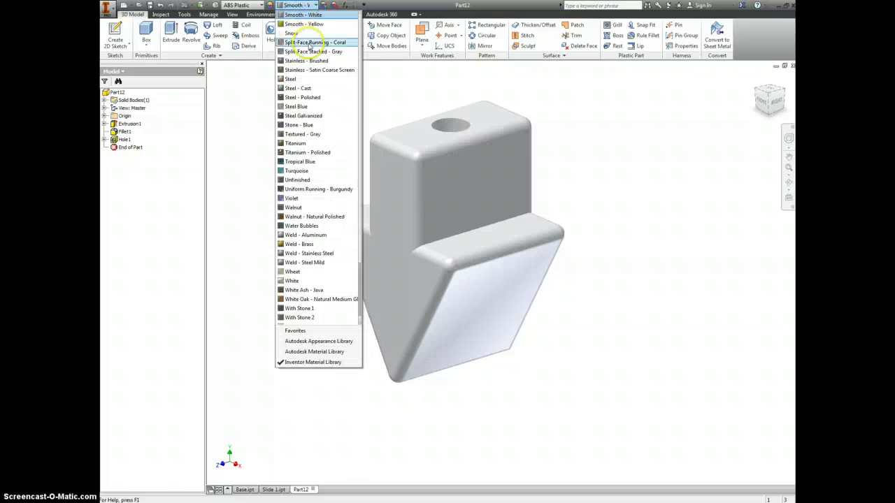
click(308, 23)
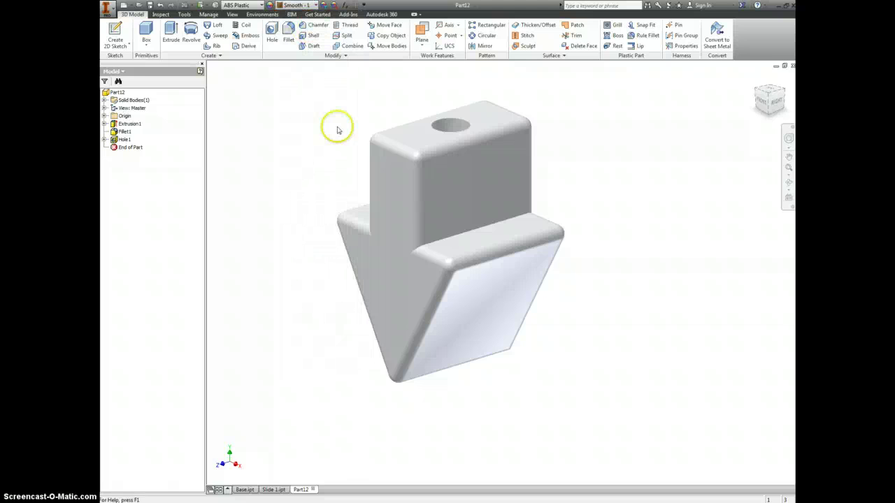
scroll(304, 157, up, 3)
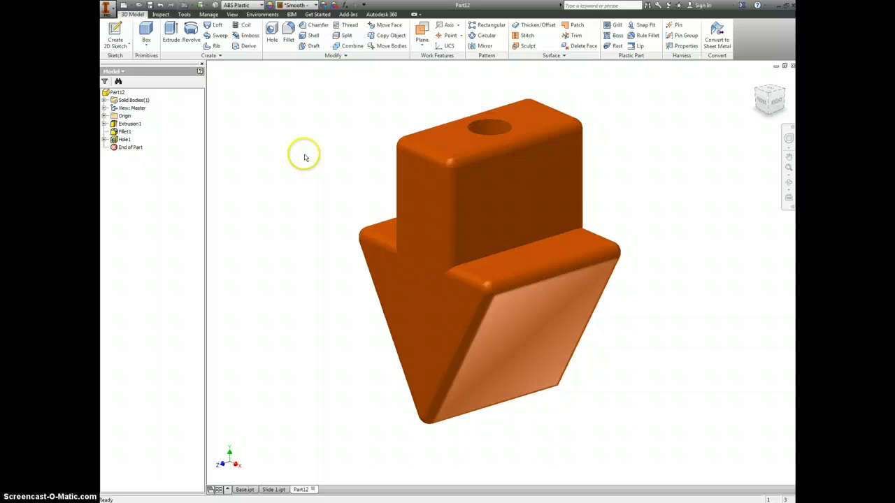
- Save the part as 'Slide 2.ipt'
click(150, 5)
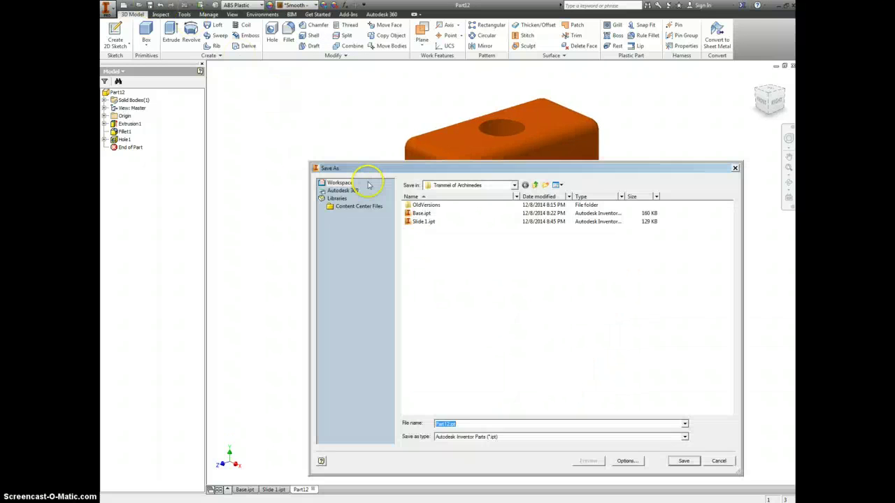
text(Slide)
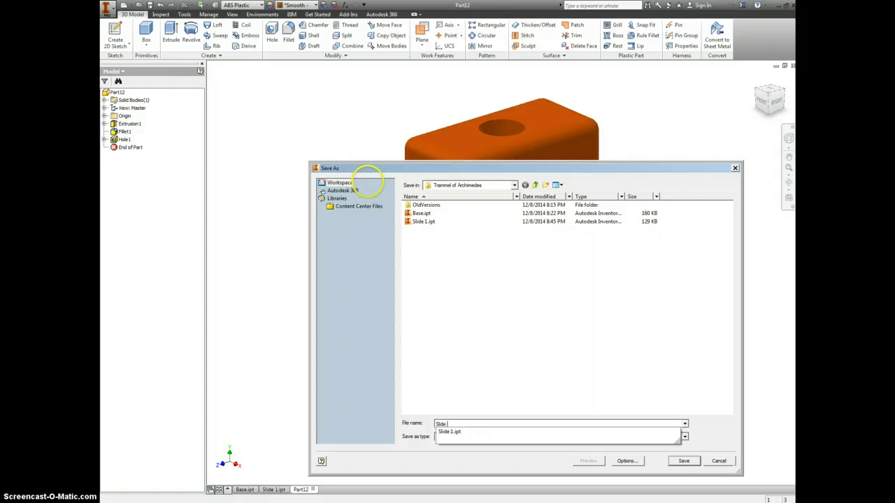
text(2)
click(677, 462)
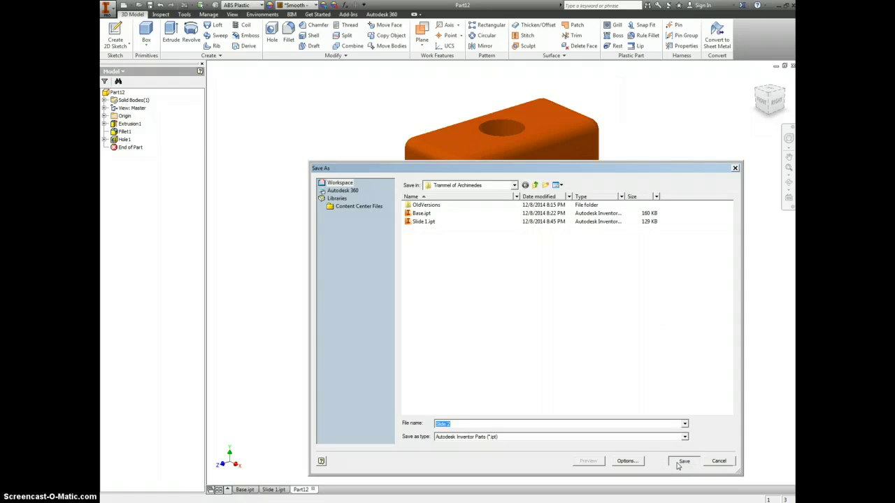
click(682, 460)
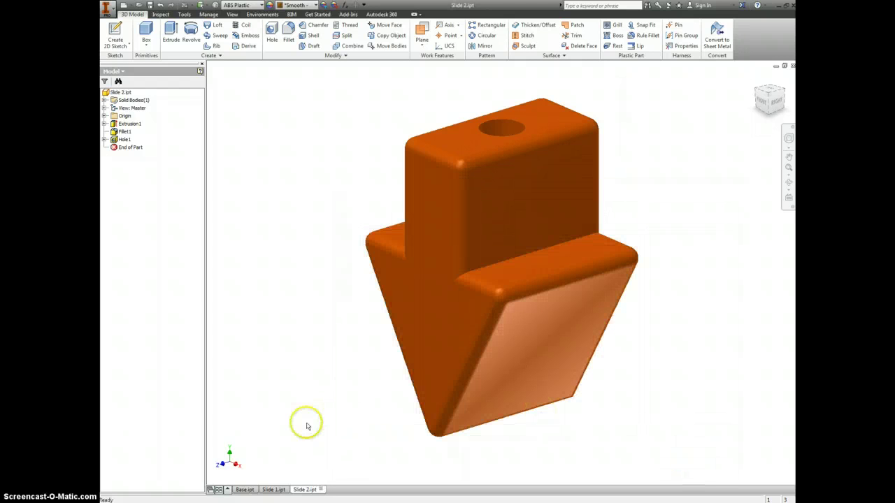